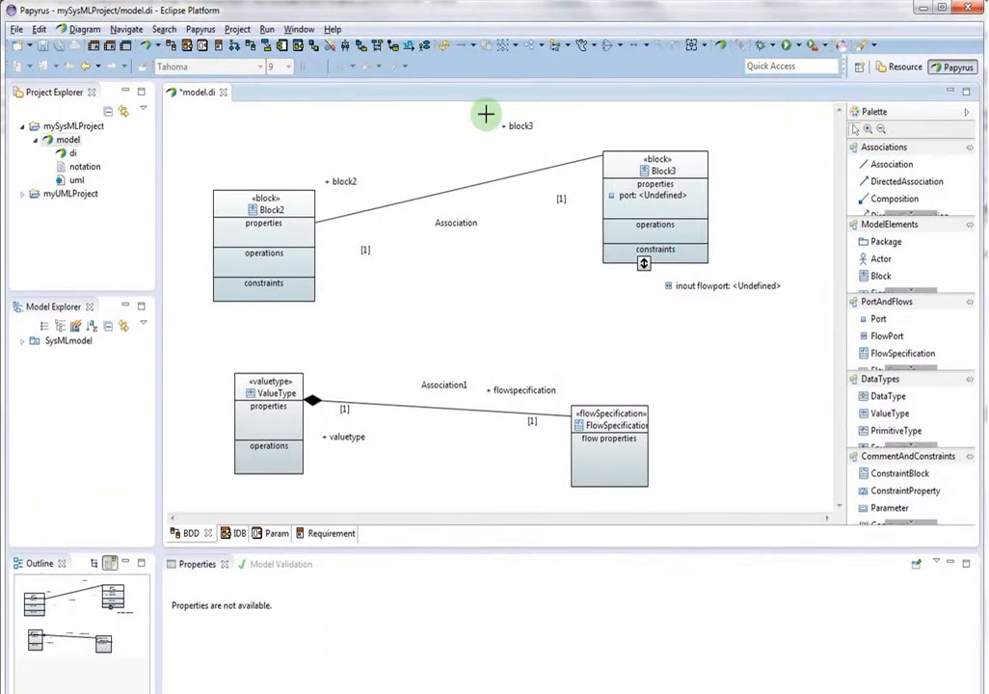
- Try default rectangle selections in the BDD diagram around Block3, around ValueType and FlowSpecification together, and around the Association label
click(569, 139)
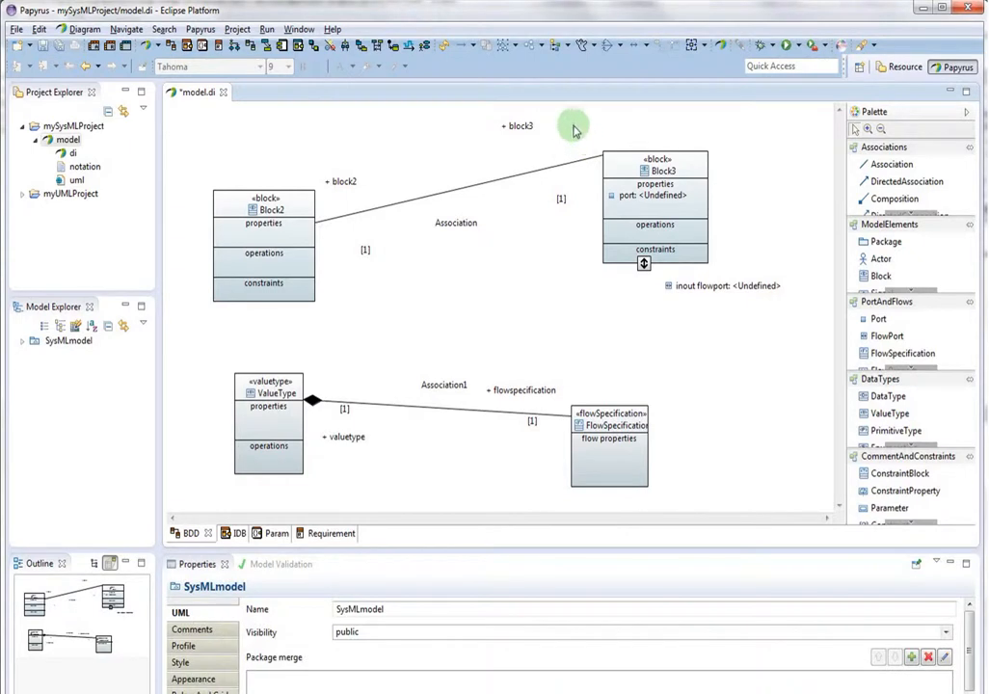
drag(577, 133, 798, 318)
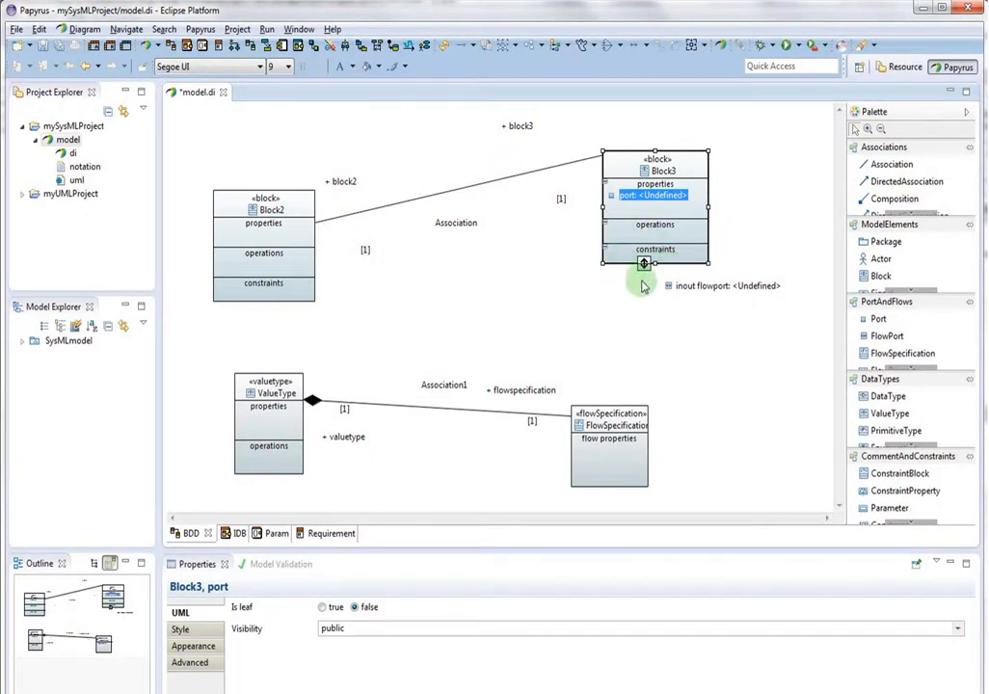
drag(210, 343, 669, 557)
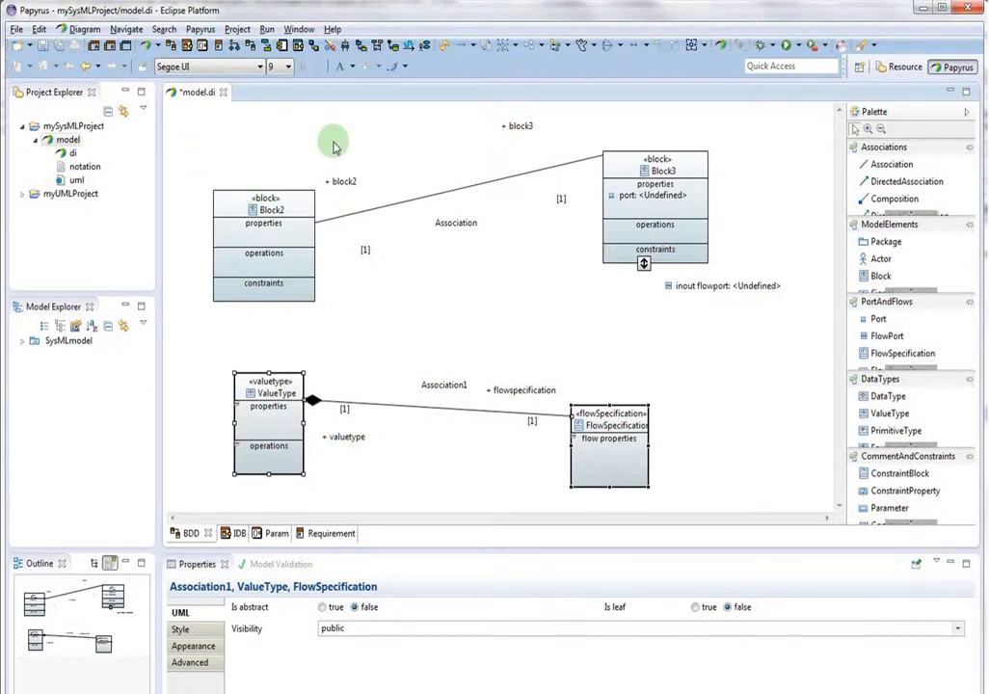
drag(333, 146, 489, 277)
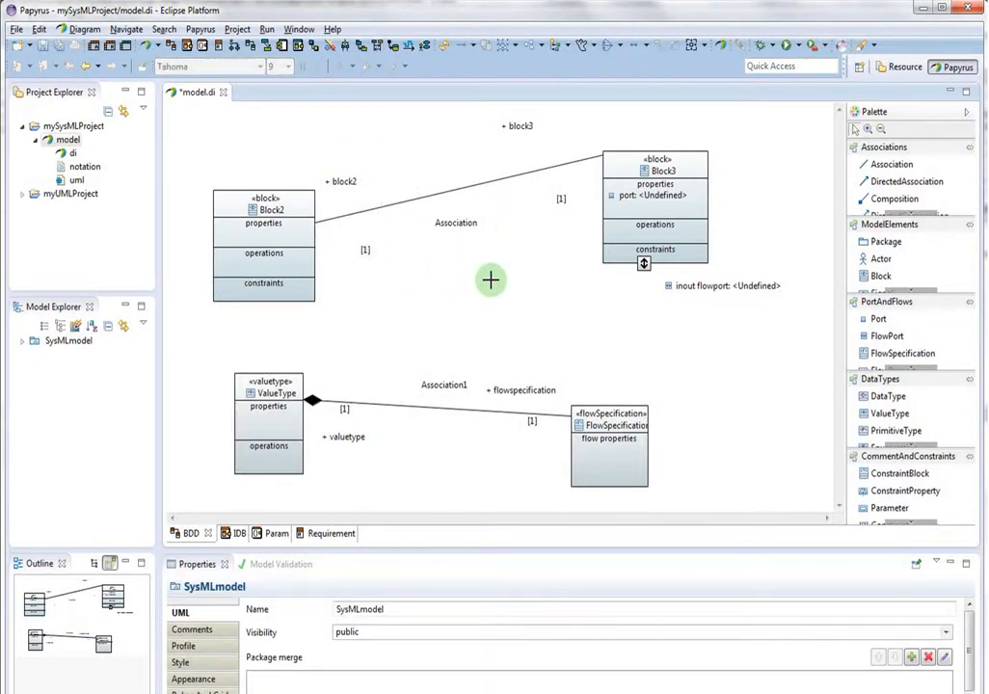
- Open the IDB diagram and try rectangle selections around the Attribute1 property and the port on the block's edge
click(233, 535)
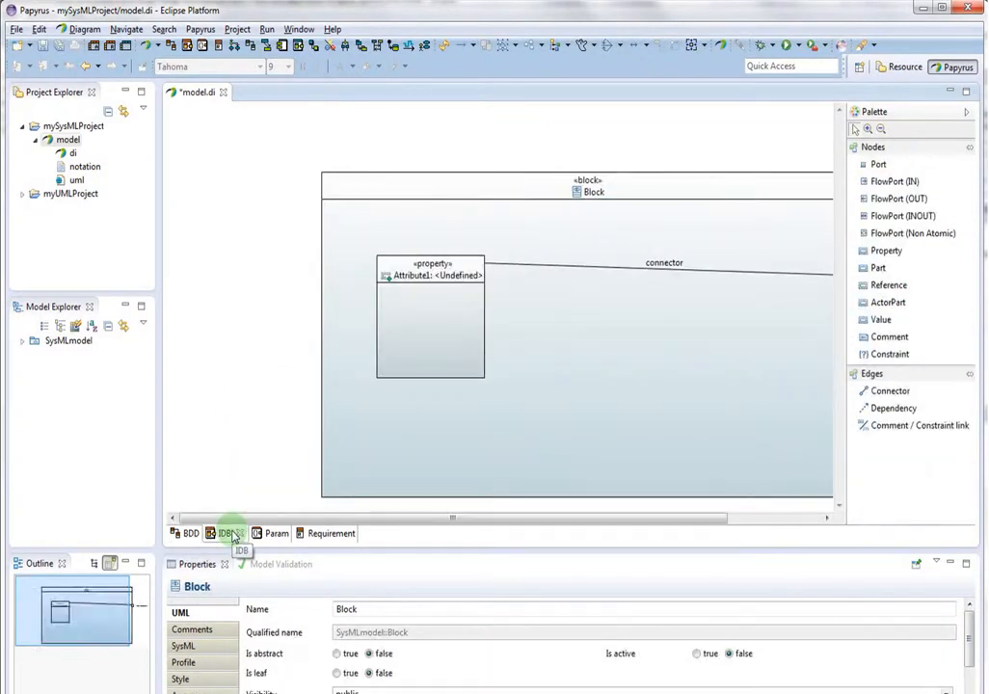
drag(424, 518, 504, 517)
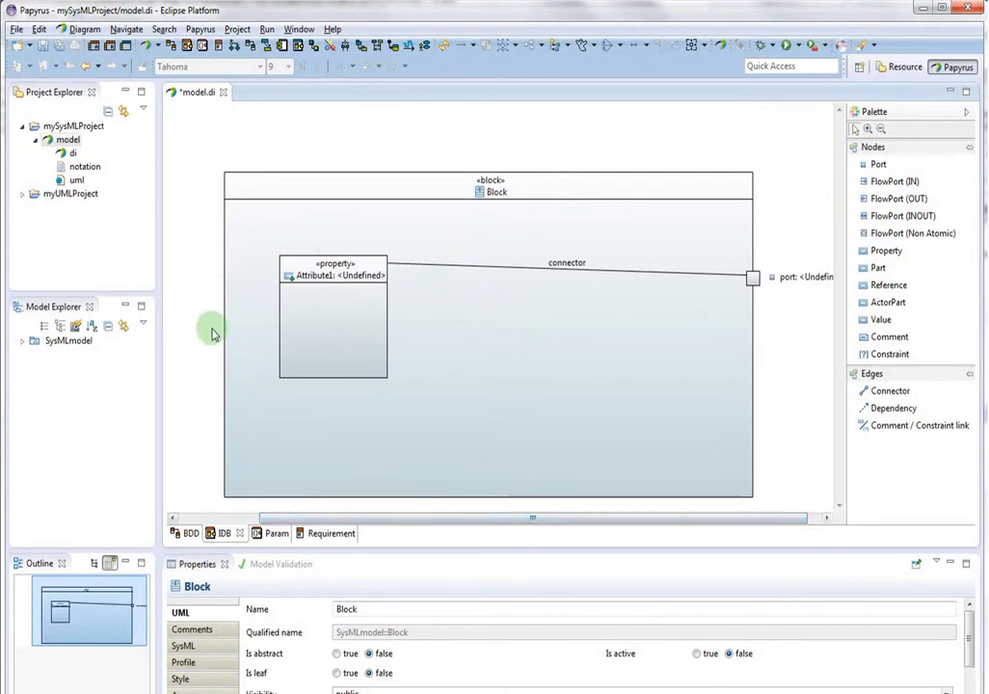
drag(188, 145, 618, 345)
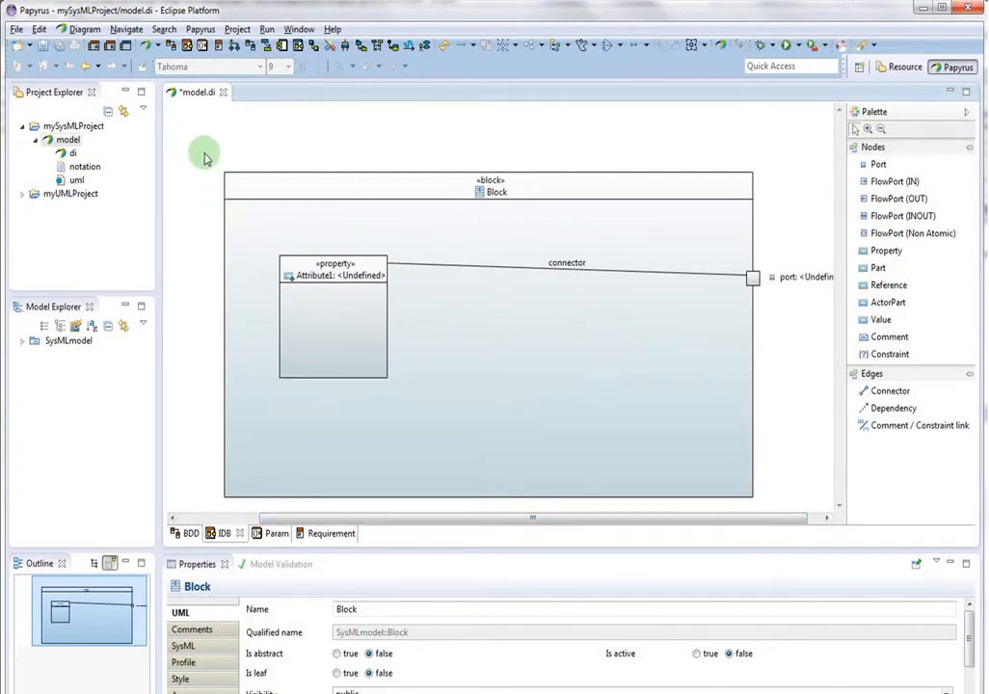
drag(201, 150, 441, 406)
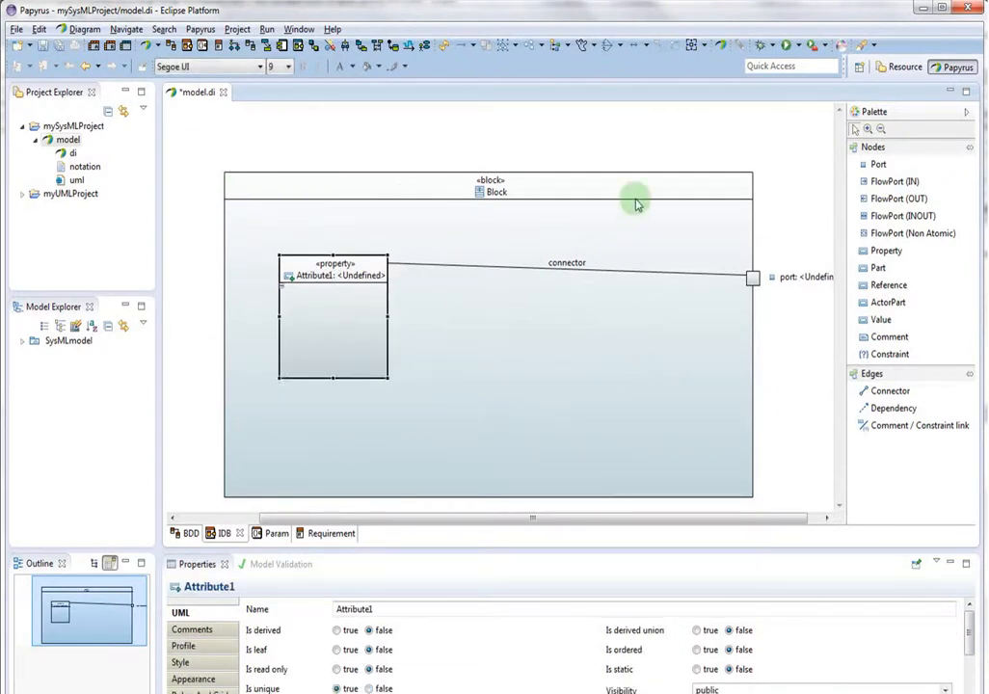
drag(663, 149, 800, 302)
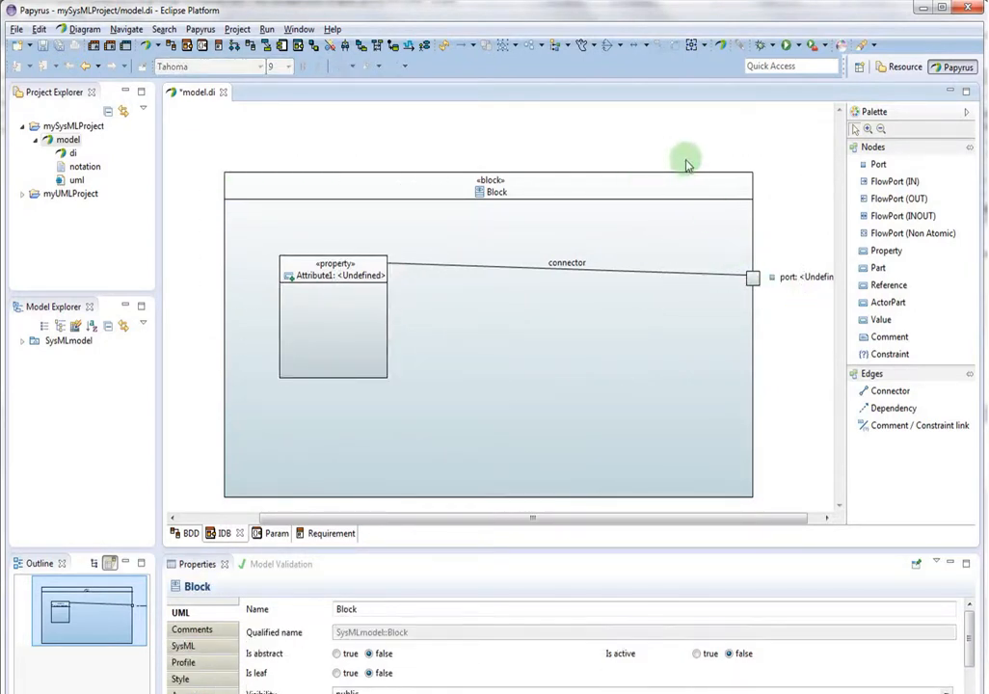
drag(686, 148, 835, 313)
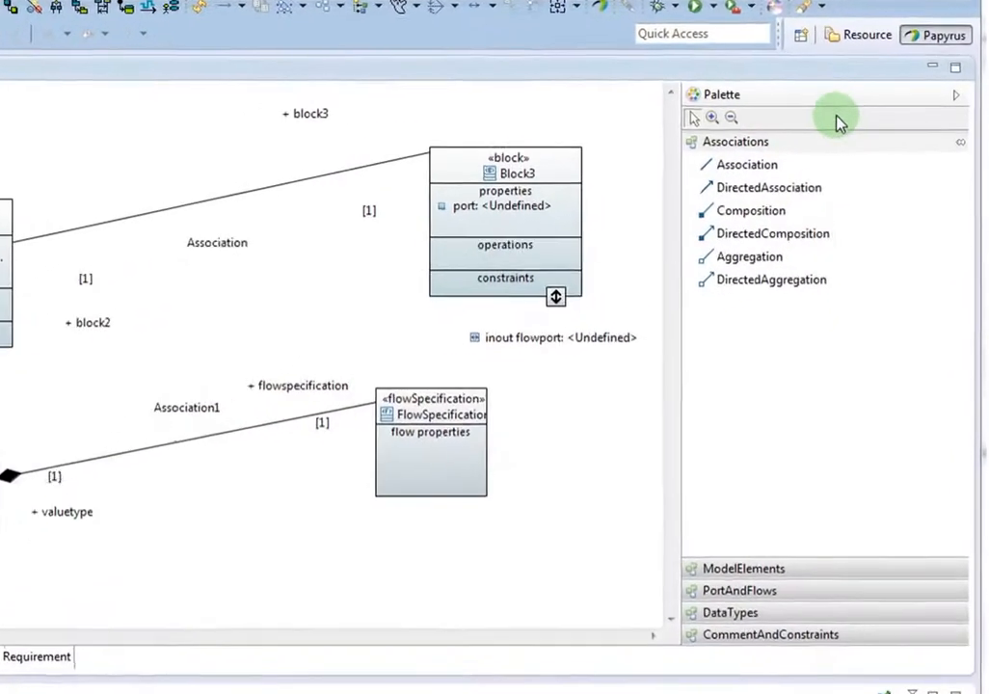
- Customize the BDD palette to unhide the Included Selection Stack and Rubberband Selection Stack, and enlarge the palette icons
right_click(757, 120)
click(785, 183)
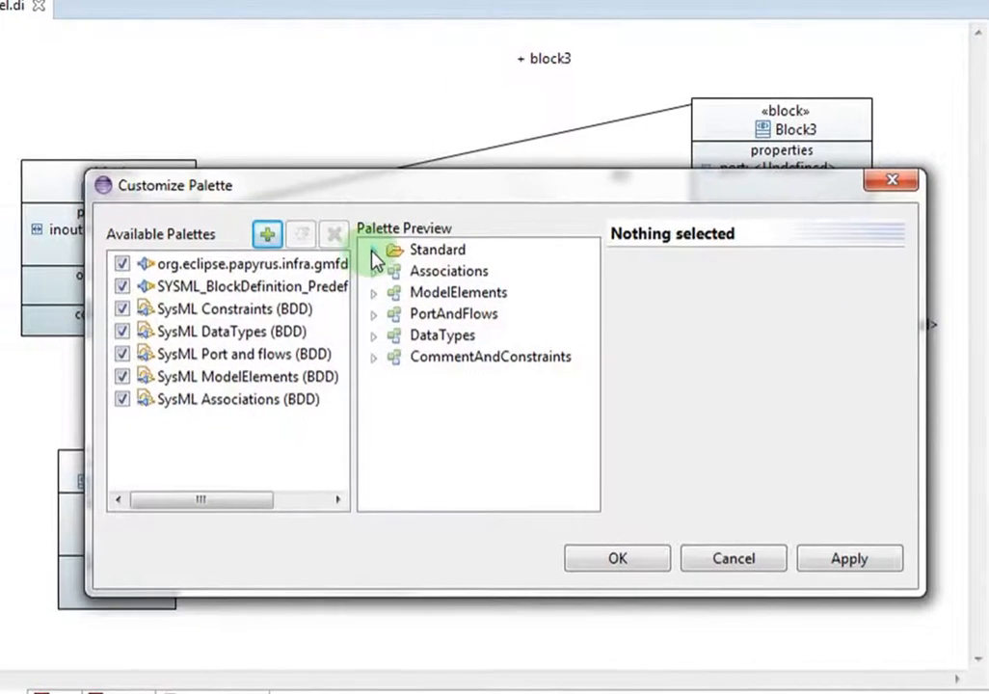
click(235, 269)
click(434, 366)
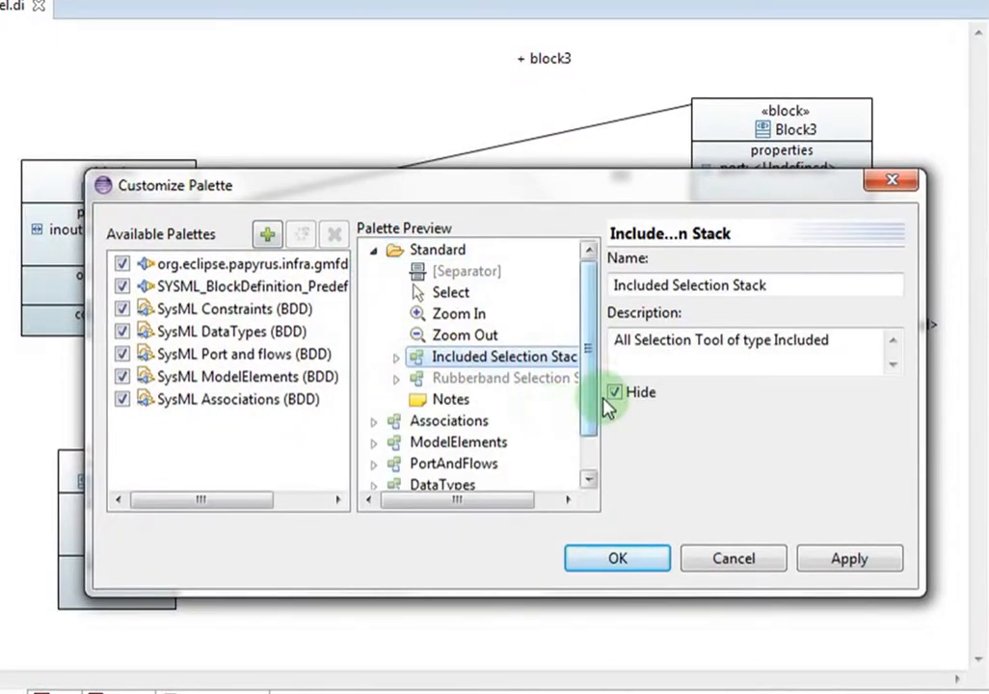
click(615, 392)
click(540, 378)
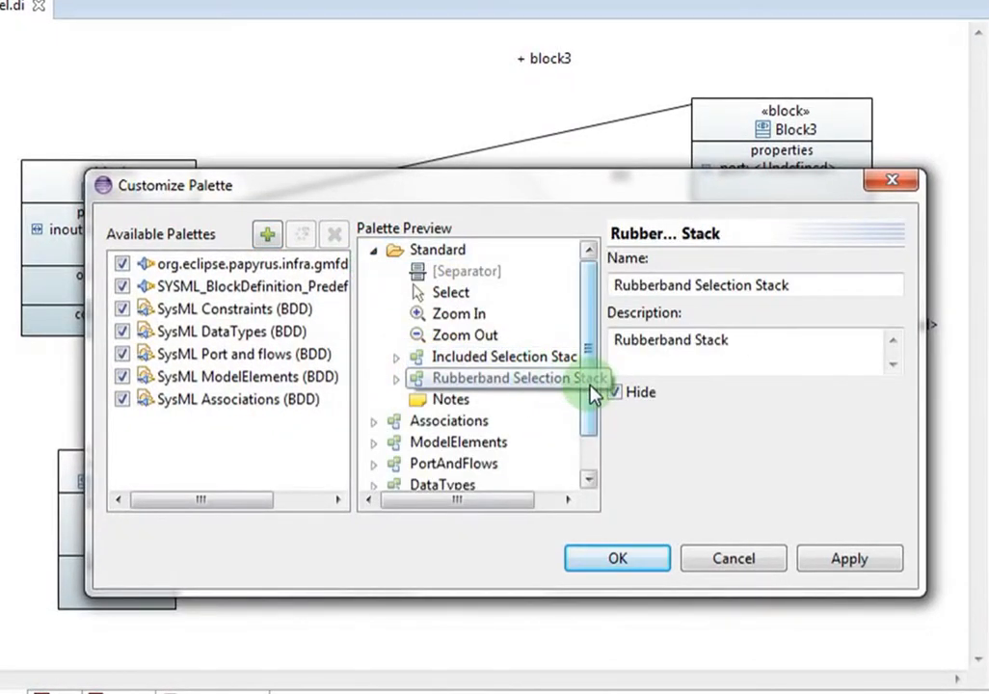
click(614, 392)
click(602, 563)
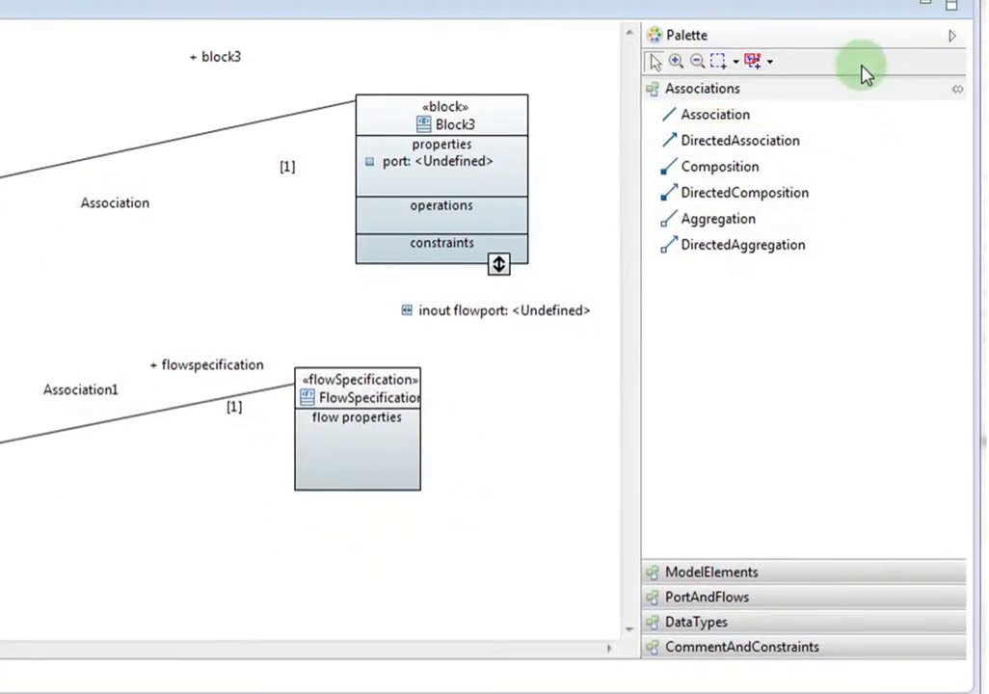
right_click(865, 64)
click(900, 96)
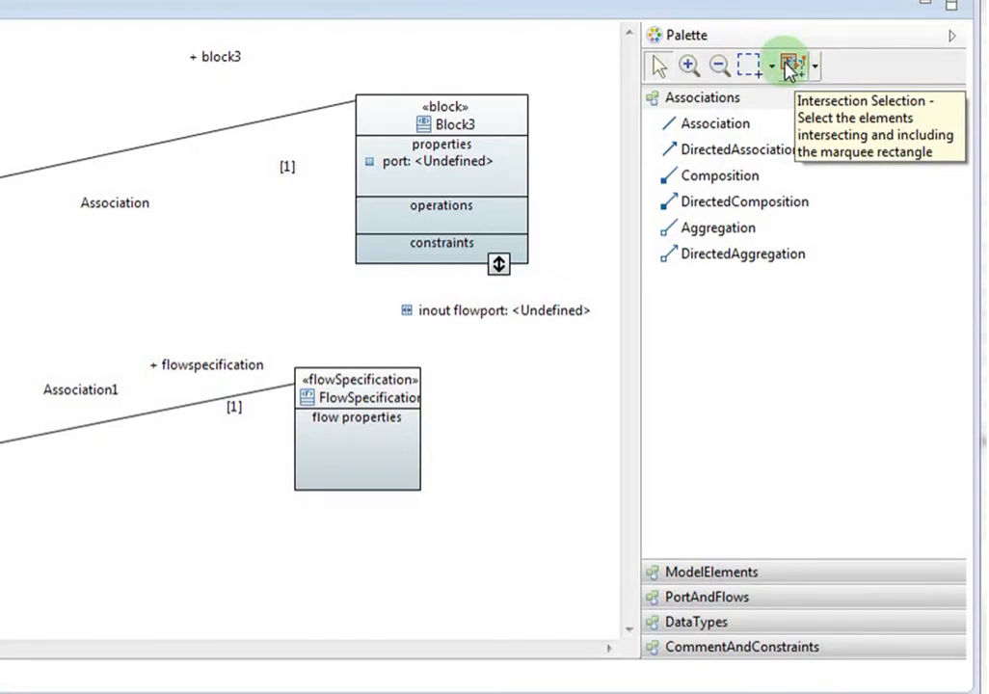
- With Standard Marquee Selection, select the enclosed elements around Block3, ValueType and FlowSpecification, the labels between them, and Block3's flow port
click(751, 65)
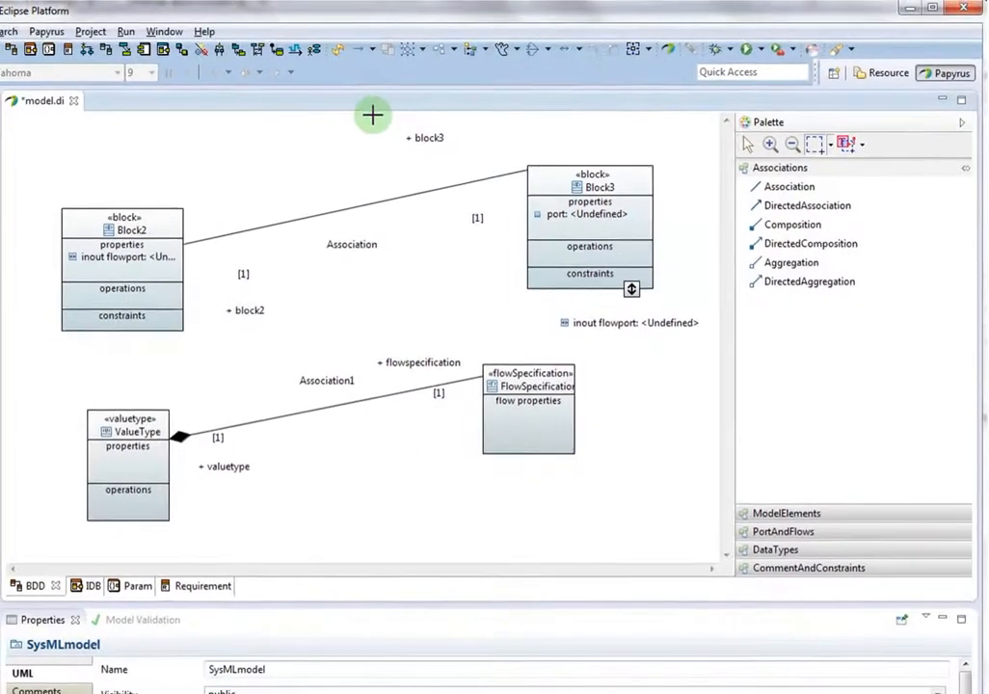
drag(371, 115, 501, 241)
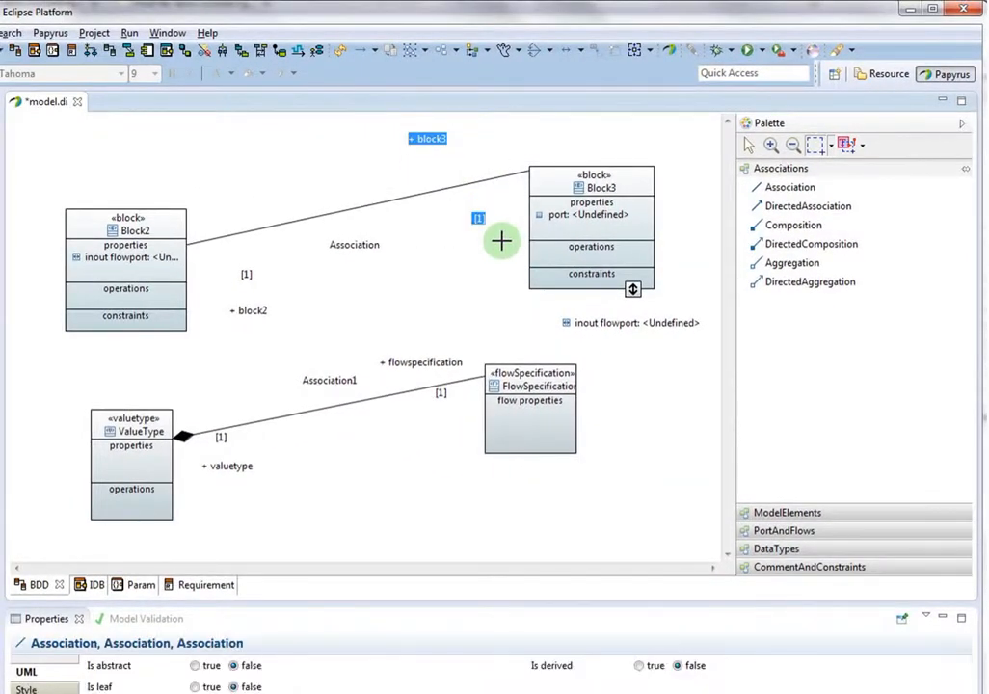
drag(394, 123, 714, 339)
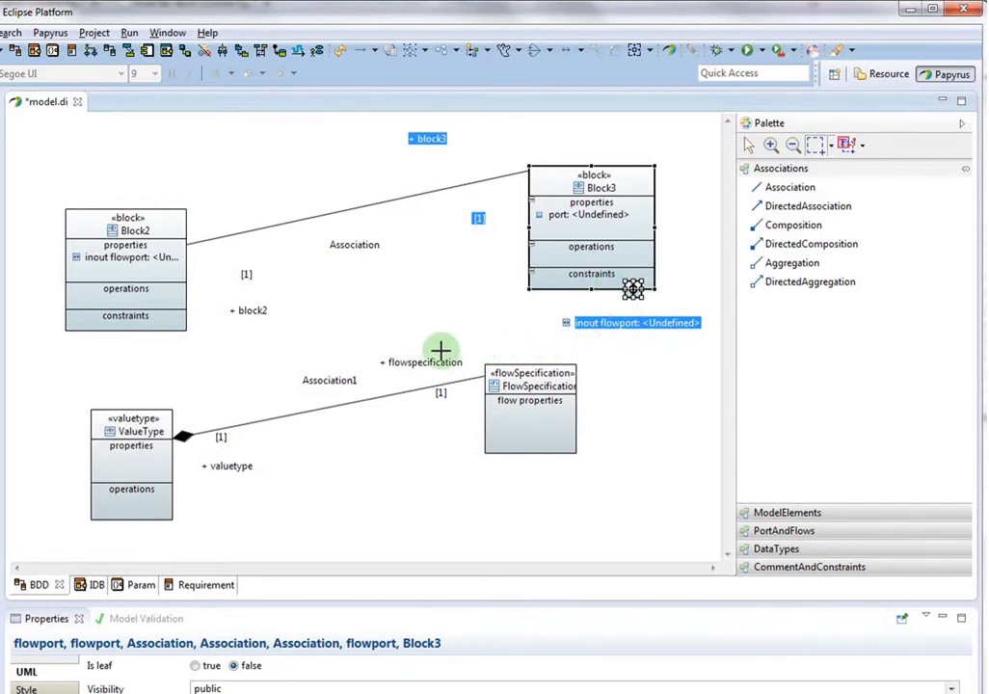
drag(65, 350, 631, 540)
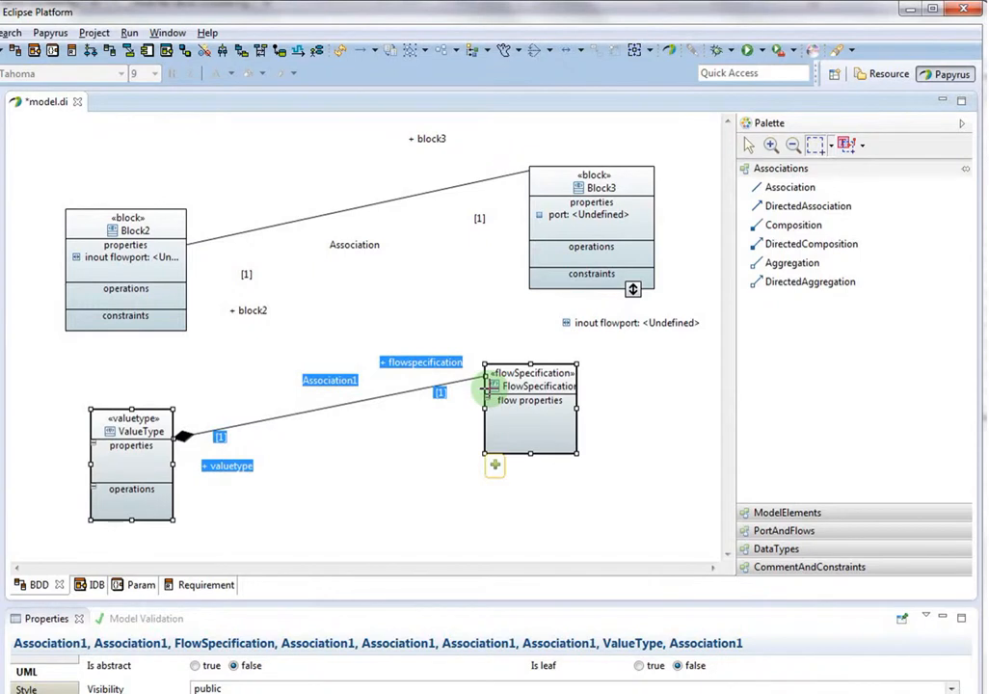
drag(304, 191, 480, 470)
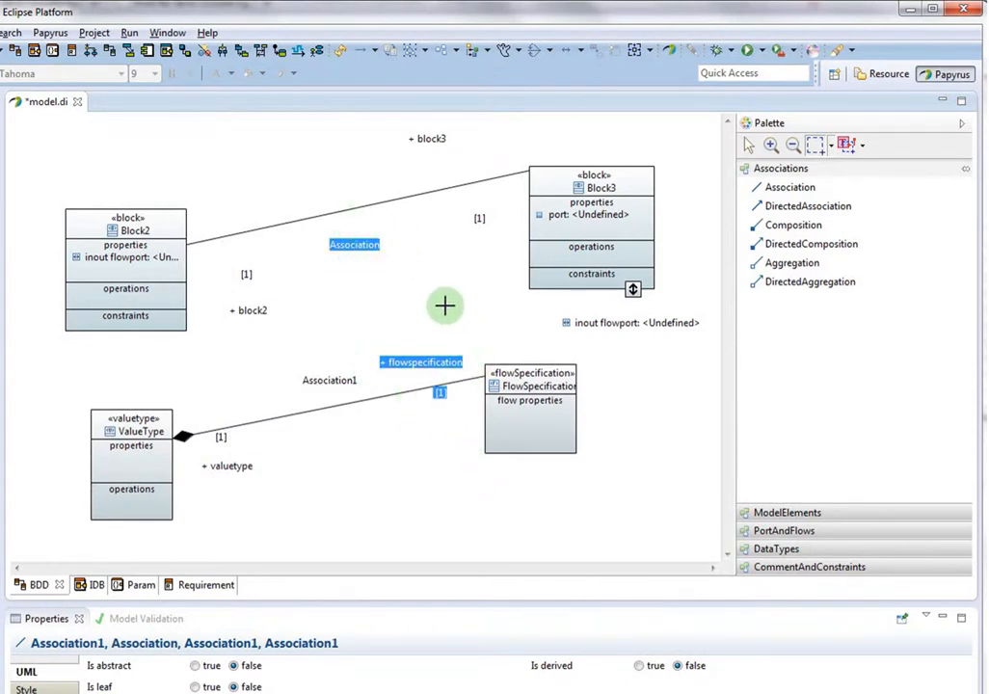
drag(480, 255, 686, 304)
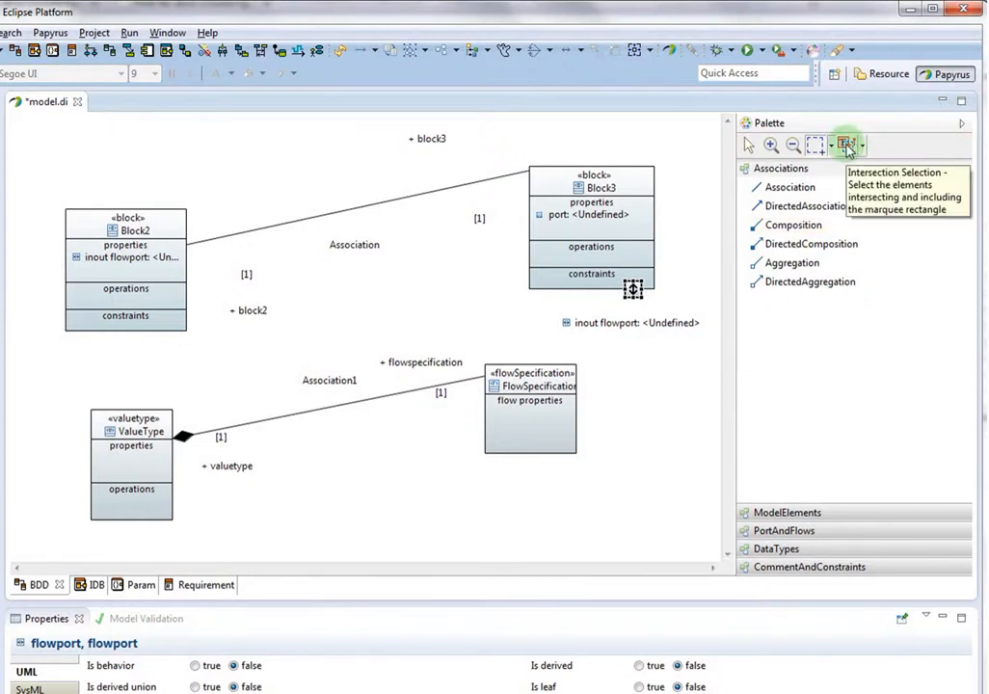
- With Intersection Selection, select elements by partly crossing Block2, both associations, Block3, FlowSpecification and the flow port, ending with only the upper association
click(847, 145)
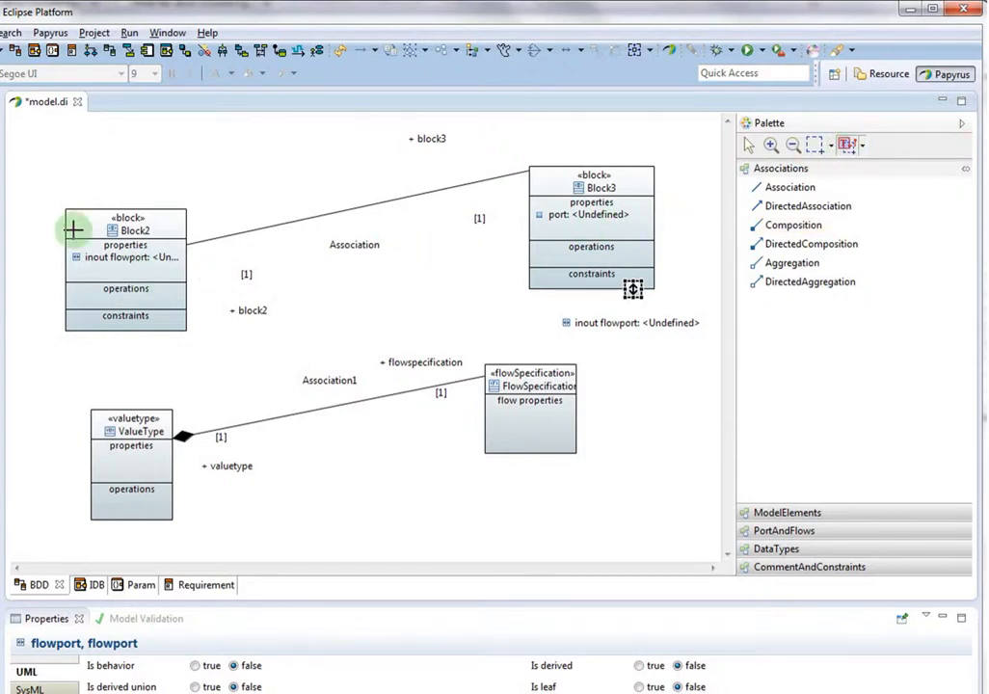
drag(49, 188, 77, 252)
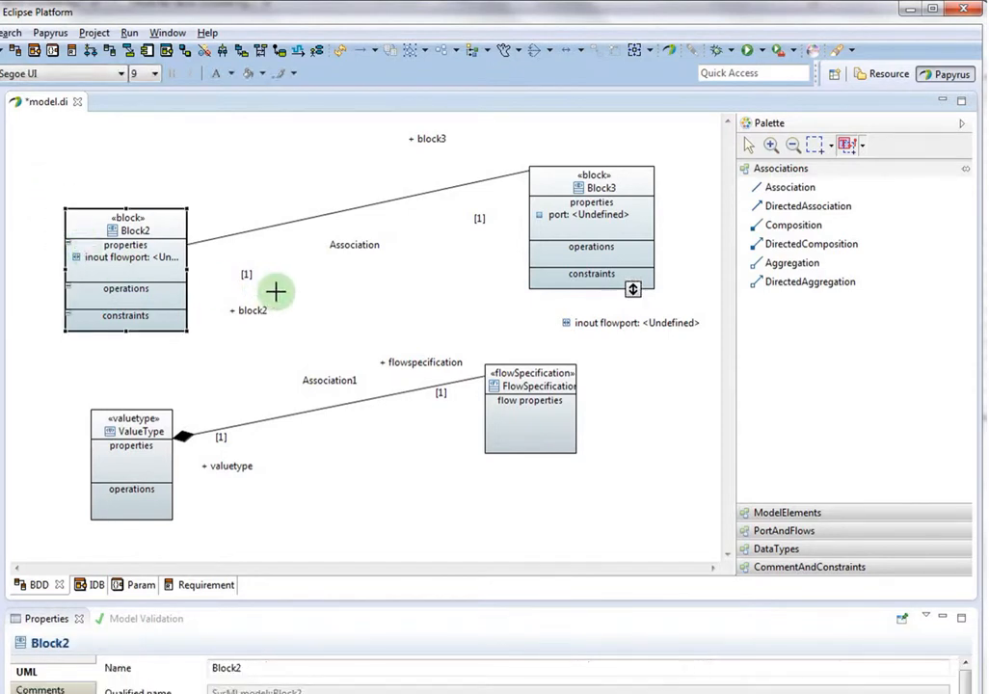
drag(311, 170, 354, 467)
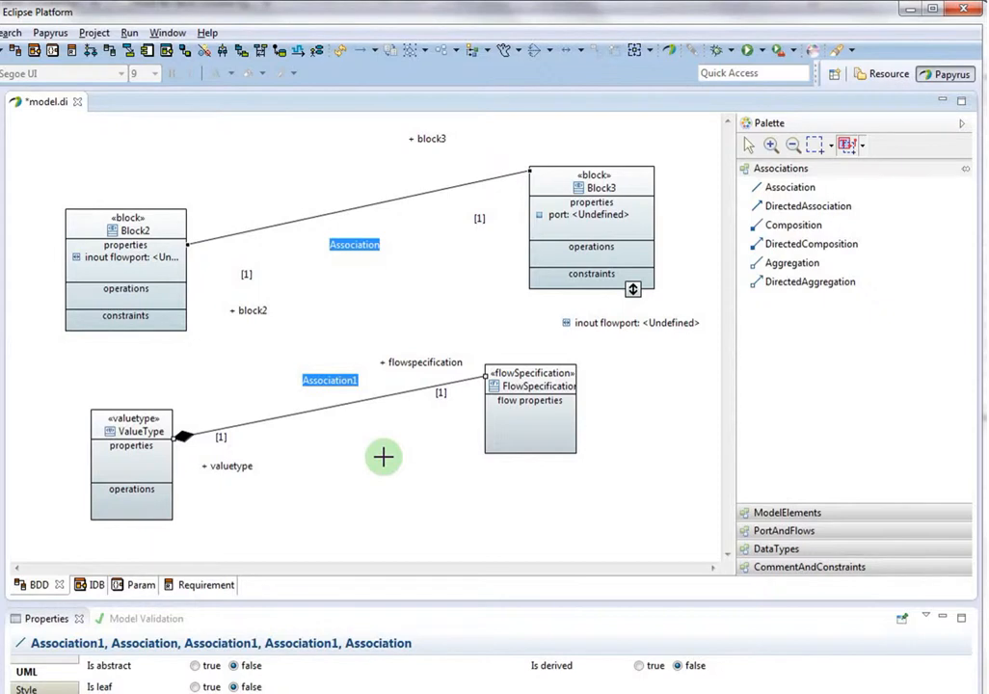
drag(508, 140, 534, 418)
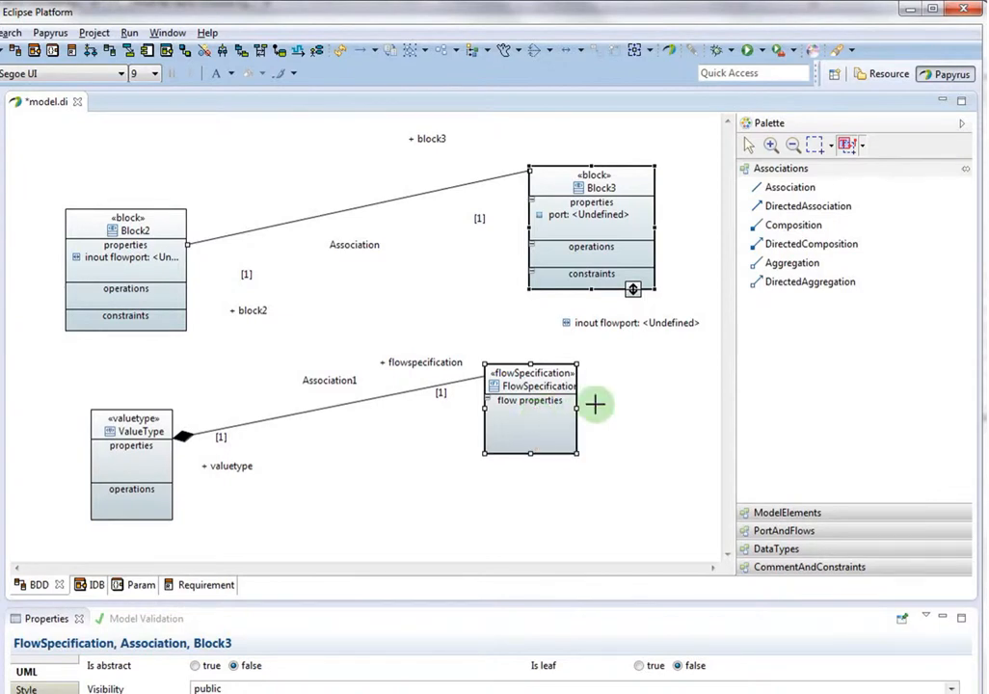
click(633, 289)
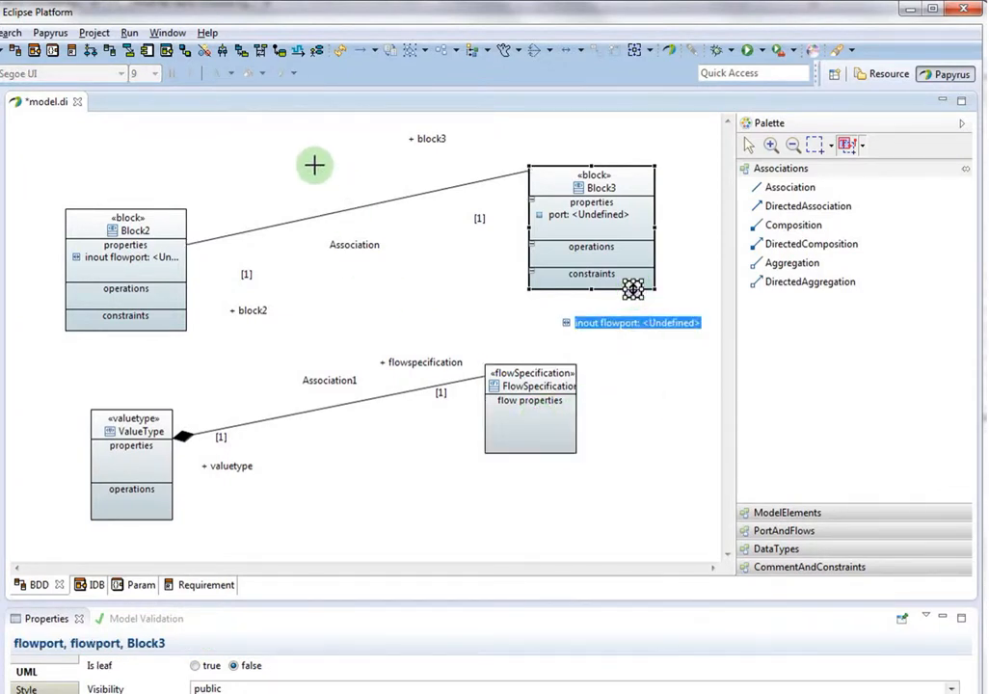
drag(315, 166, 591, 376)
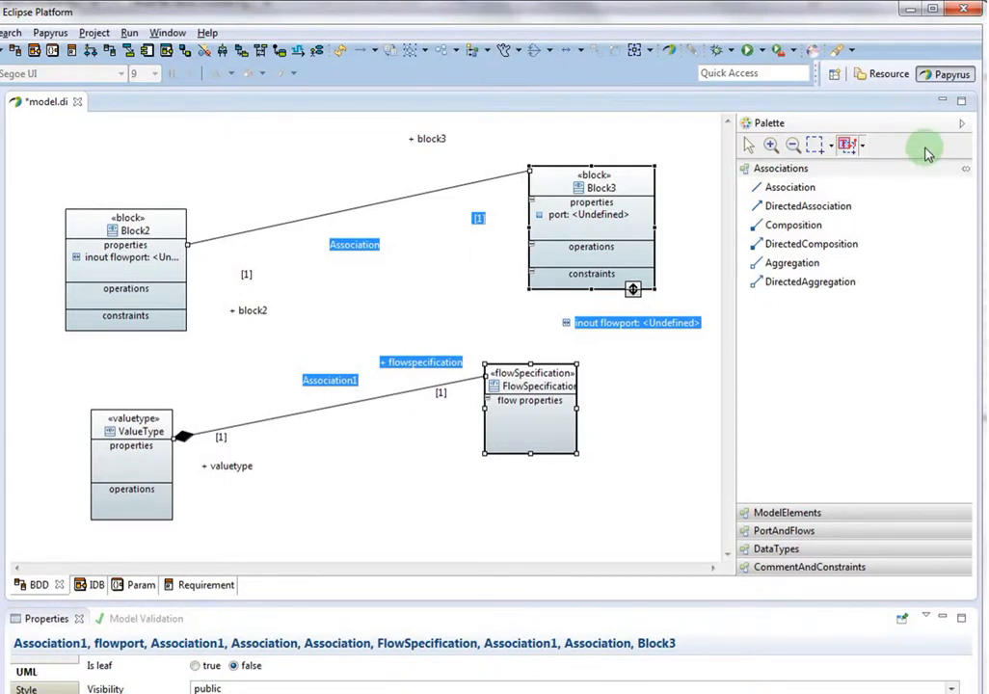
click(329, 190)
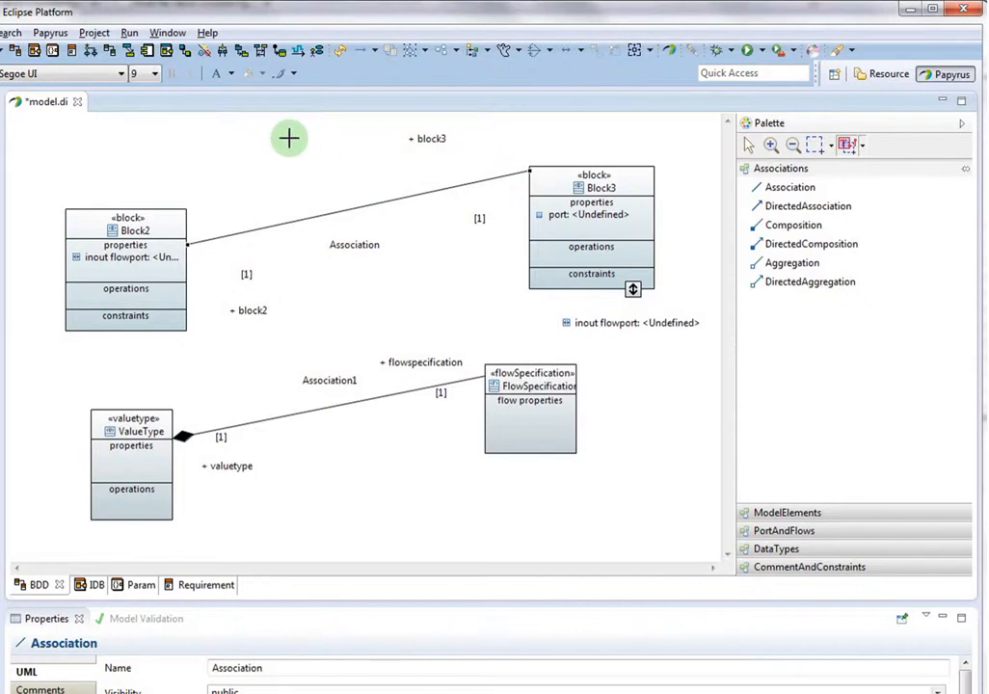
- Review the marquee and intersection selection variants, and select all labels in the BDD diagram with the Labels only marquee
click(834, 149)
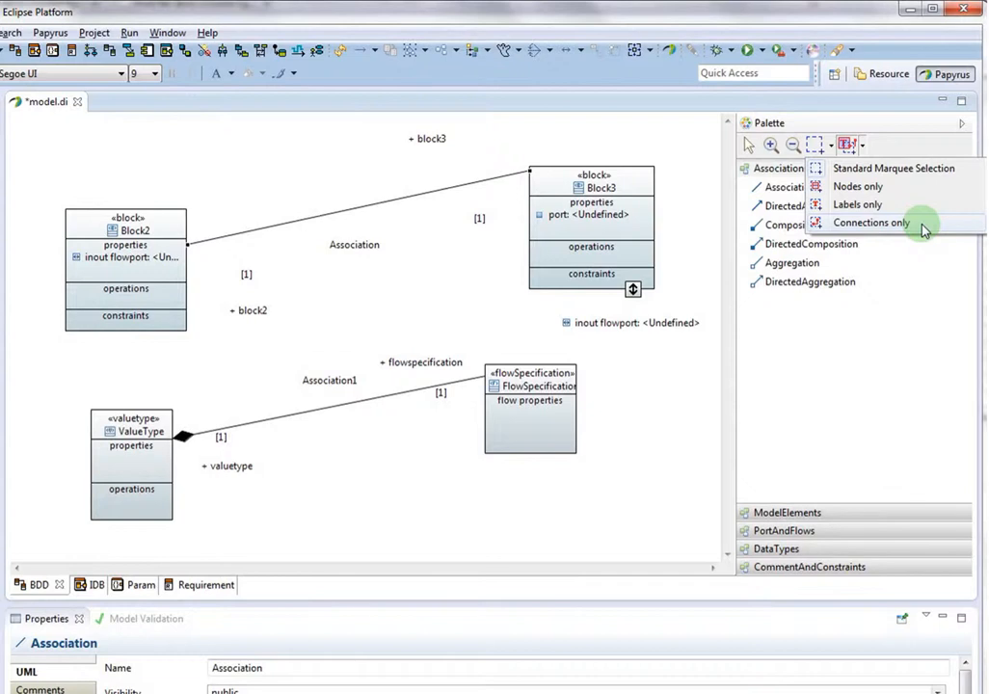
click(864, 146)
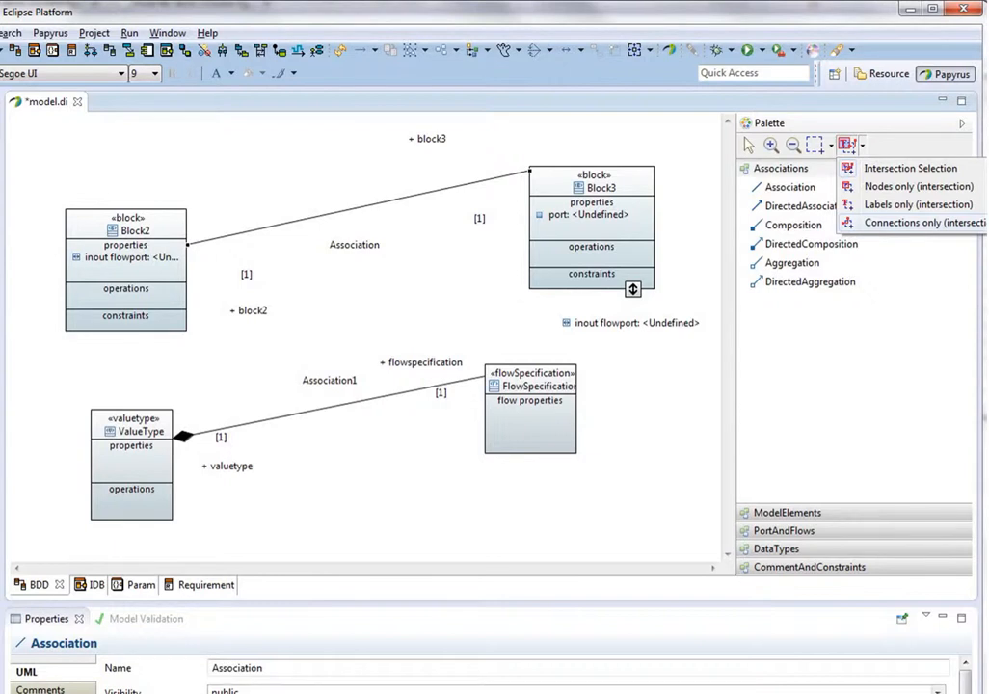
click(830, 146)
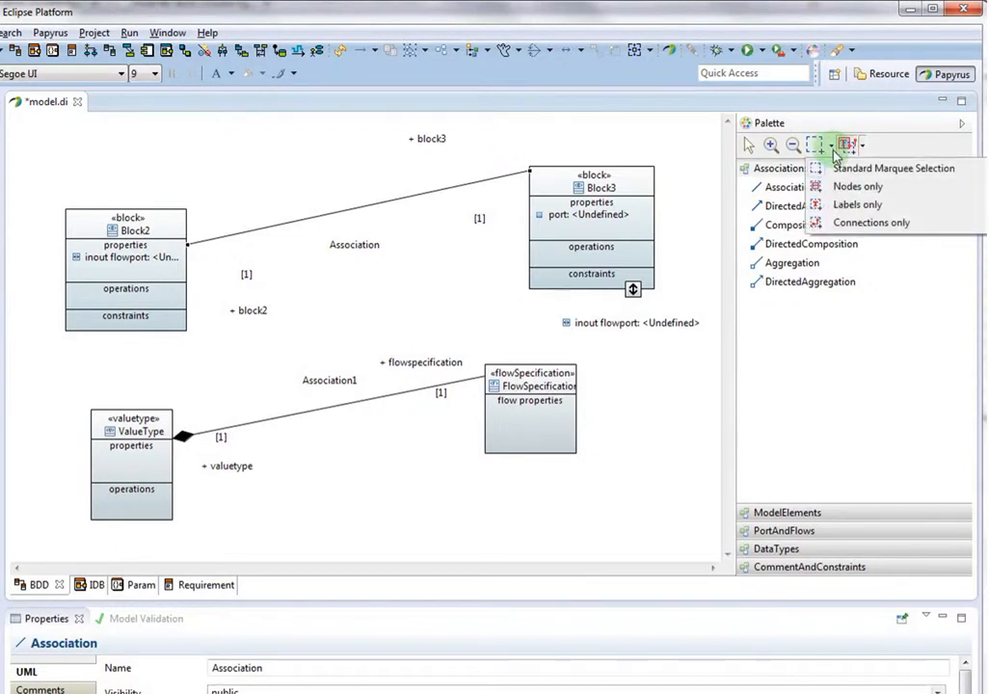
click(854, 207)
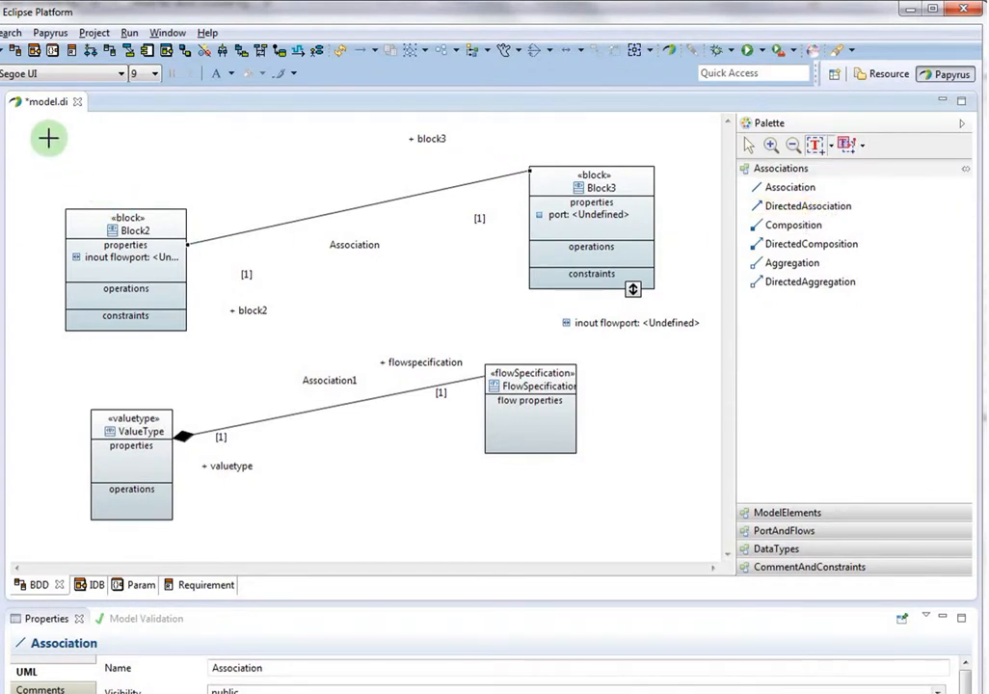
drag(29, 121, 702, 546)
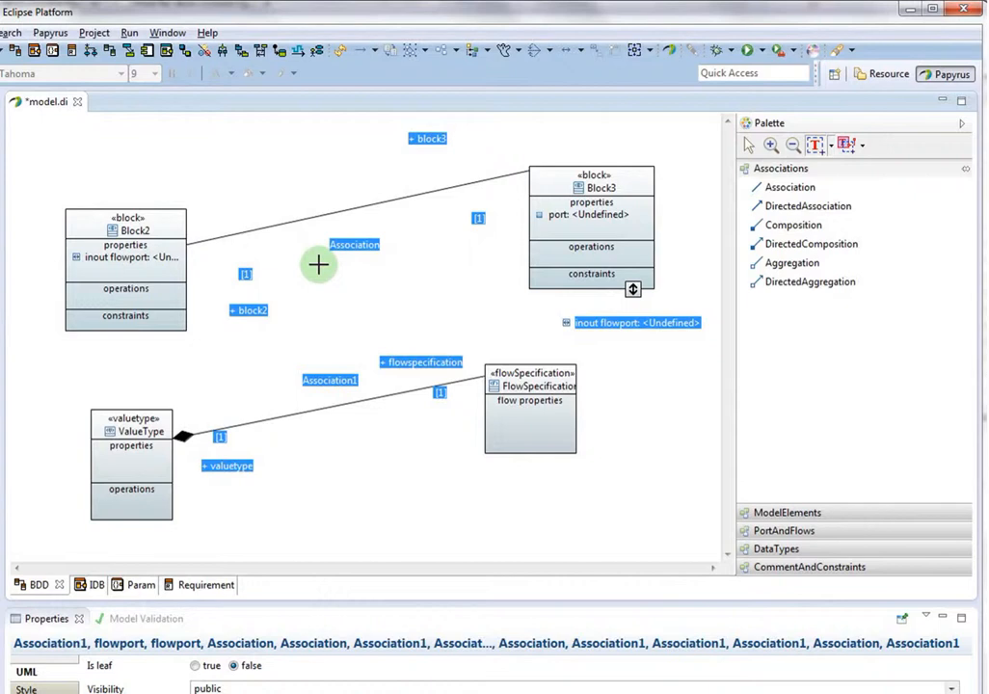
- Using marquee filters, select the upper association with Connections only, and select Block2, Block3 and Block3's flow port with Nodes only
click(832, 147)
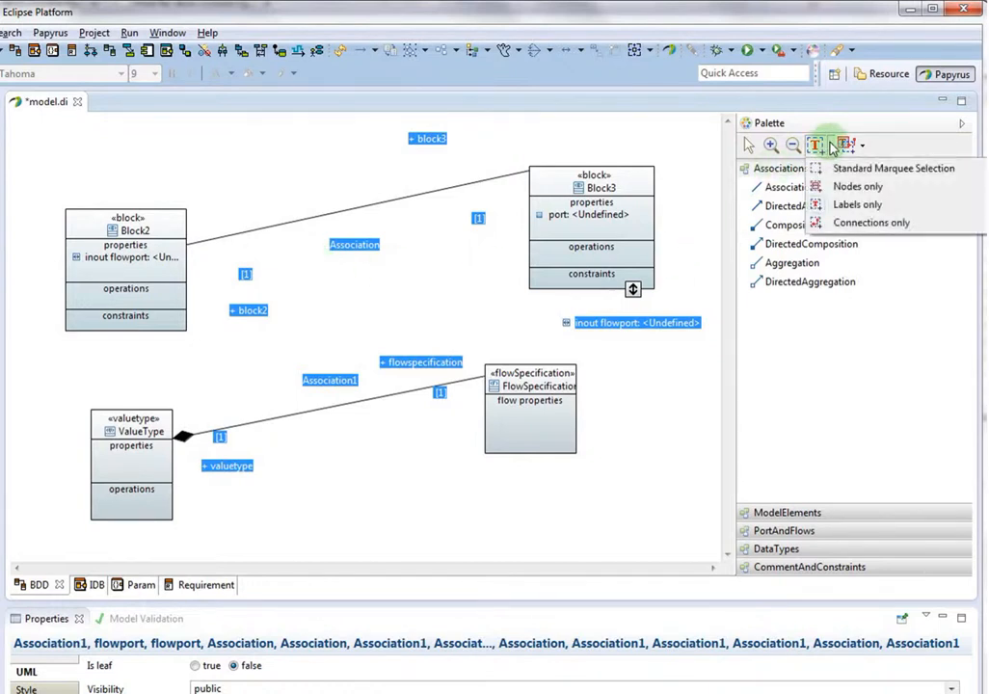
click(848, 231)
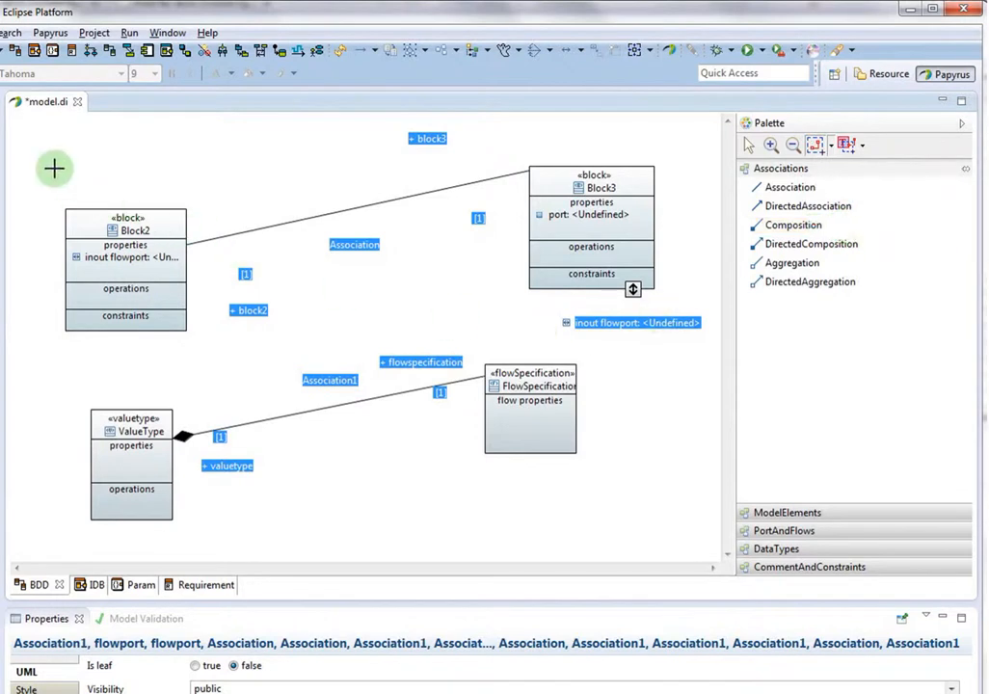
drag(22, 123, 571, 344)
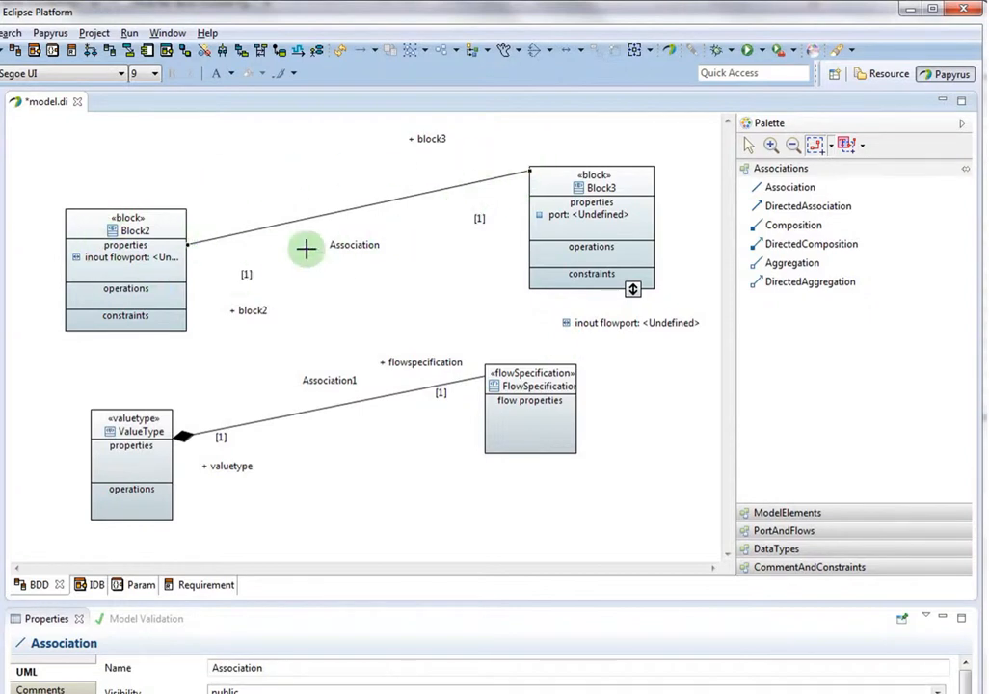
click(830, 147)
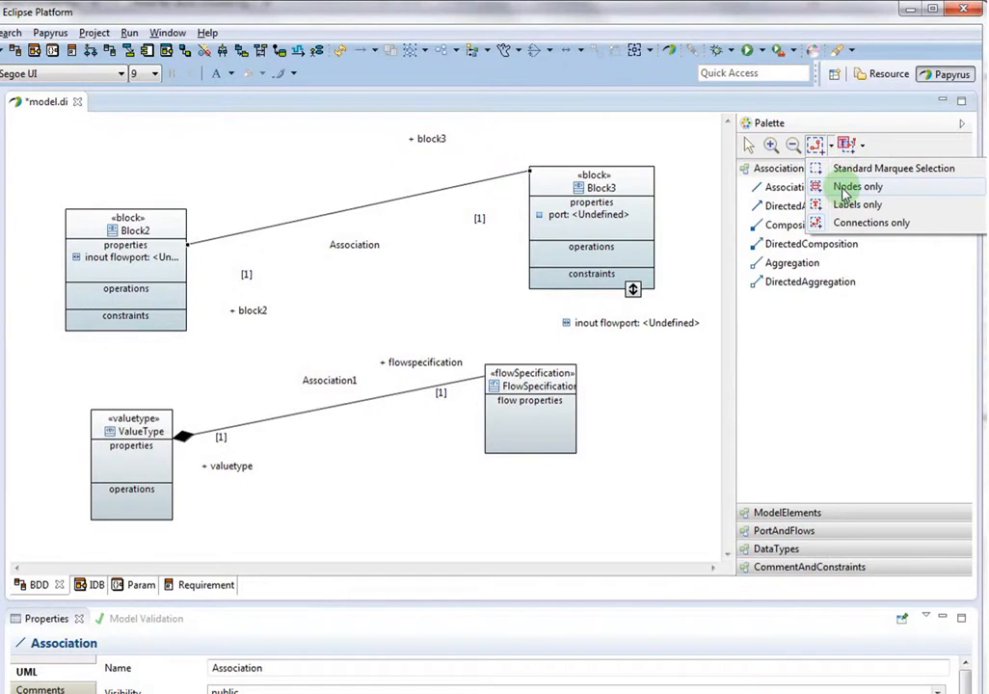
click(845, 187)
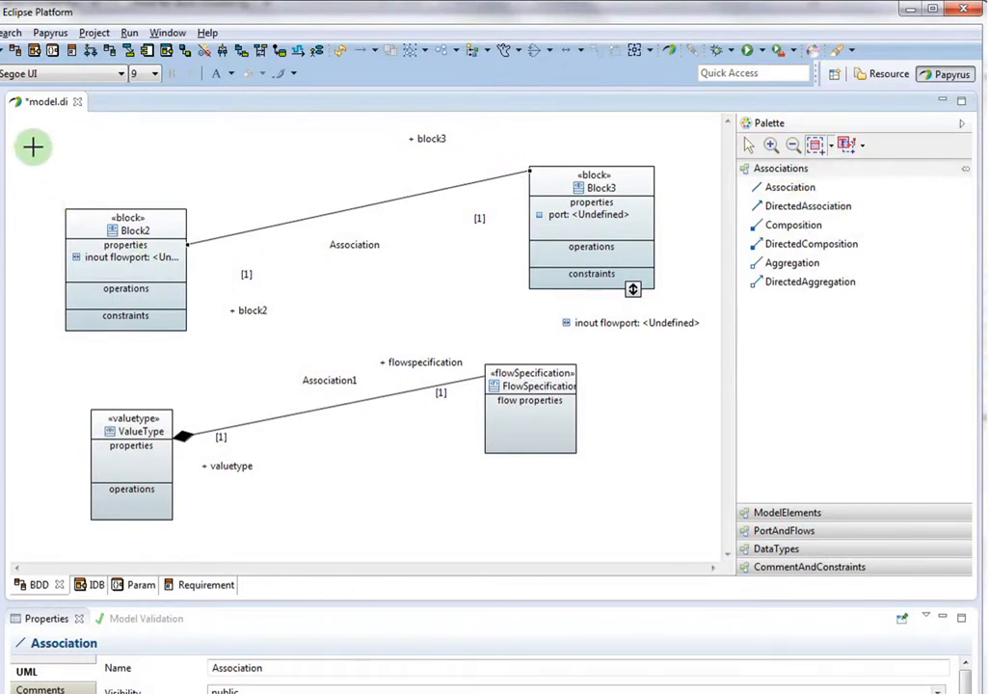
drag(29, 122, 706, 350)
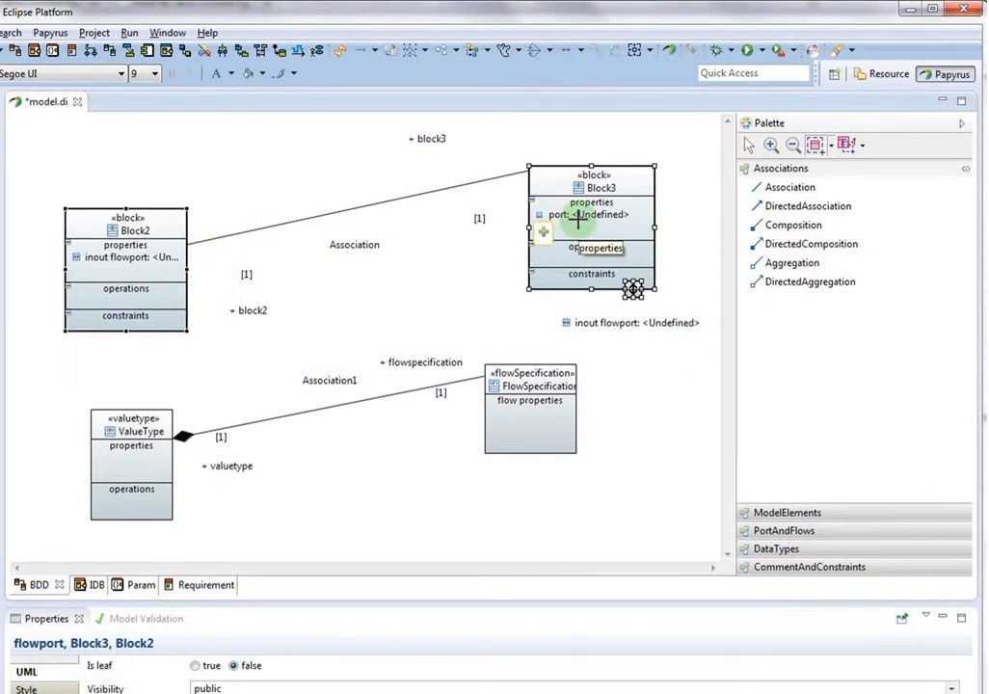
- Reset the marquee tool to Standard Marquee Selection, and select Block3 and FlowSpecification by crossing them with Nodes only (intersection)
click(828, 147)
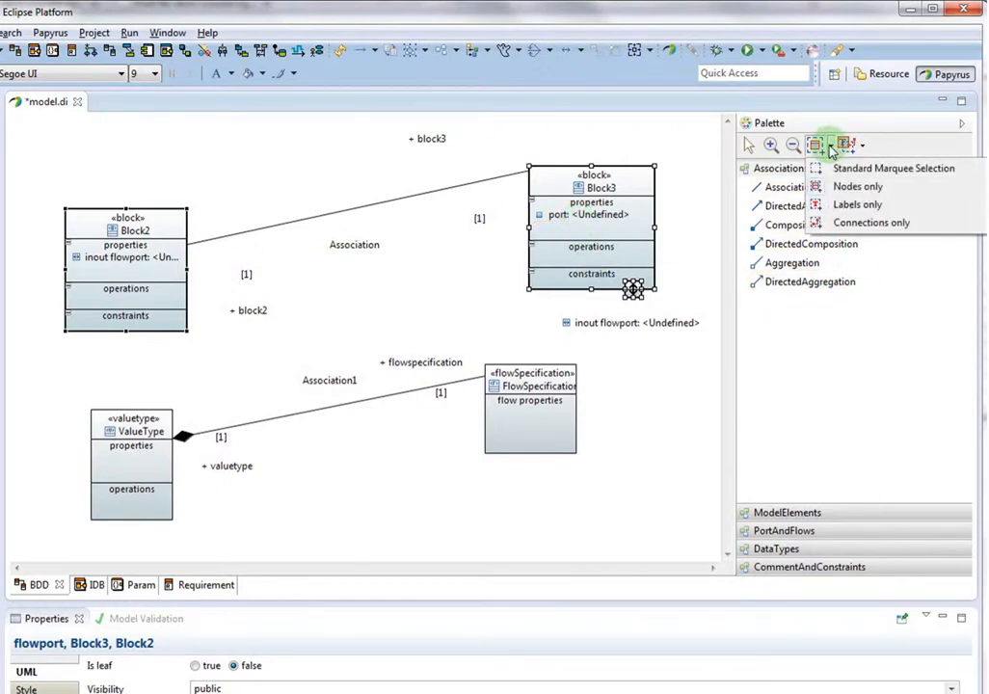
click(821, 168)
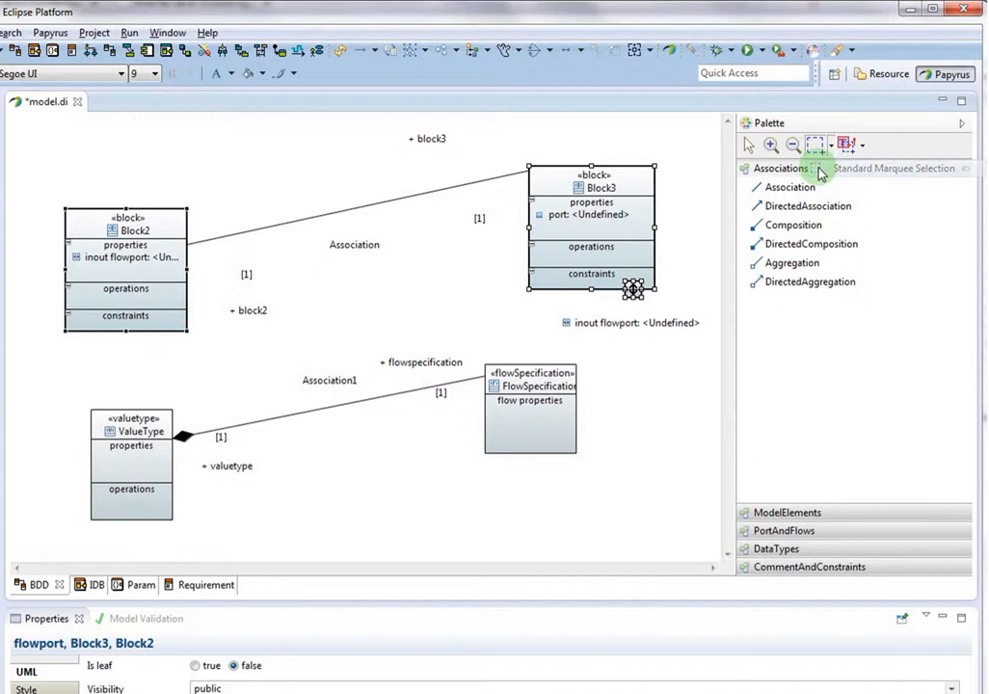
click(863, 146)
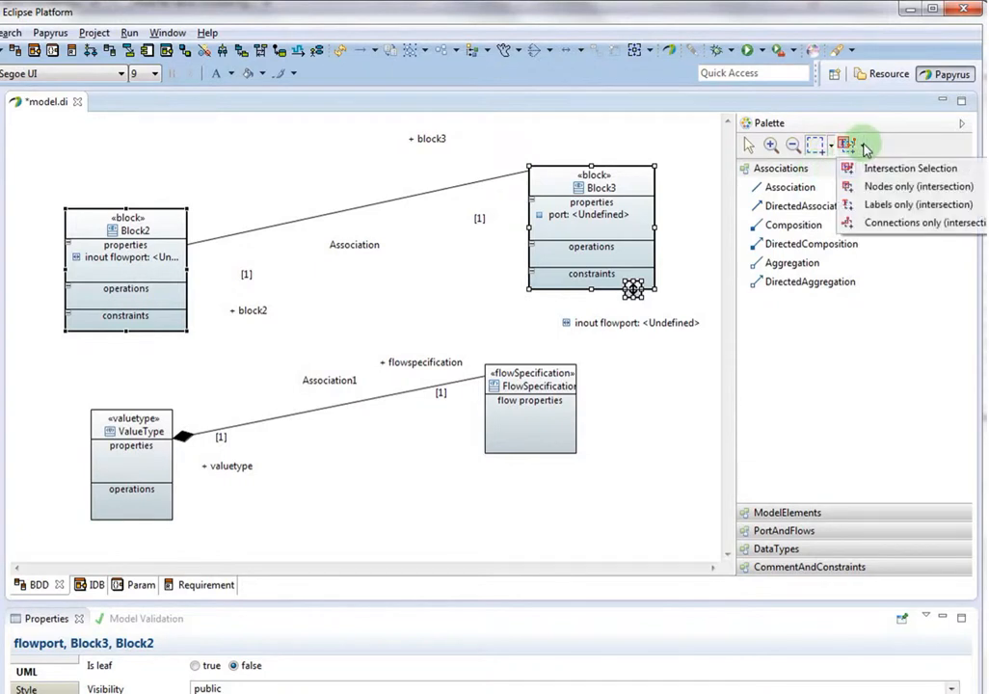
click(888, 194)
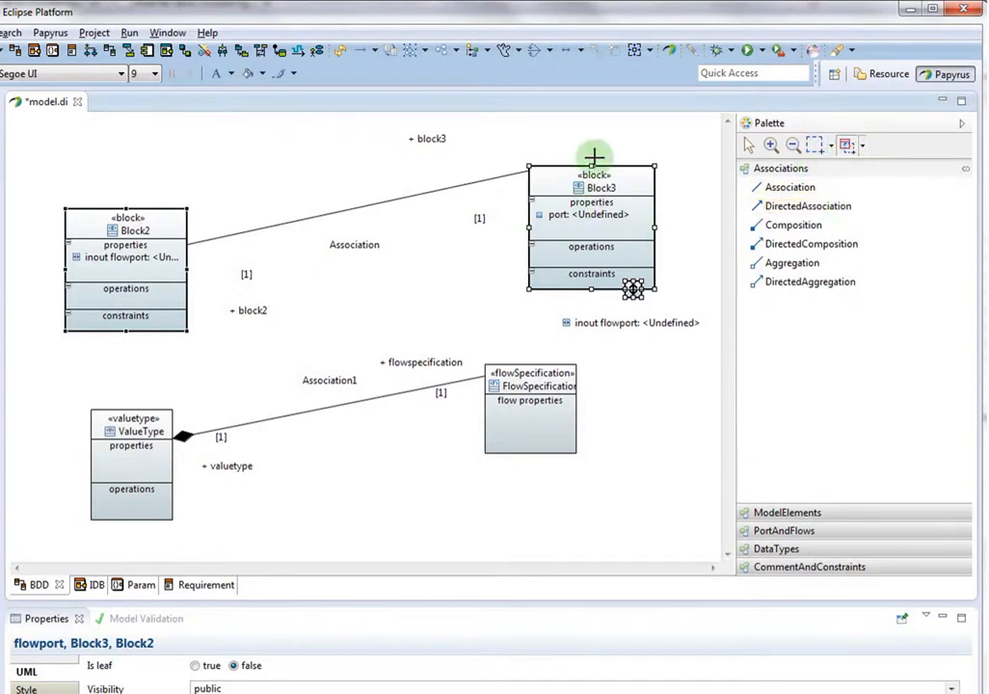
drag(598, 143, 568, 431)
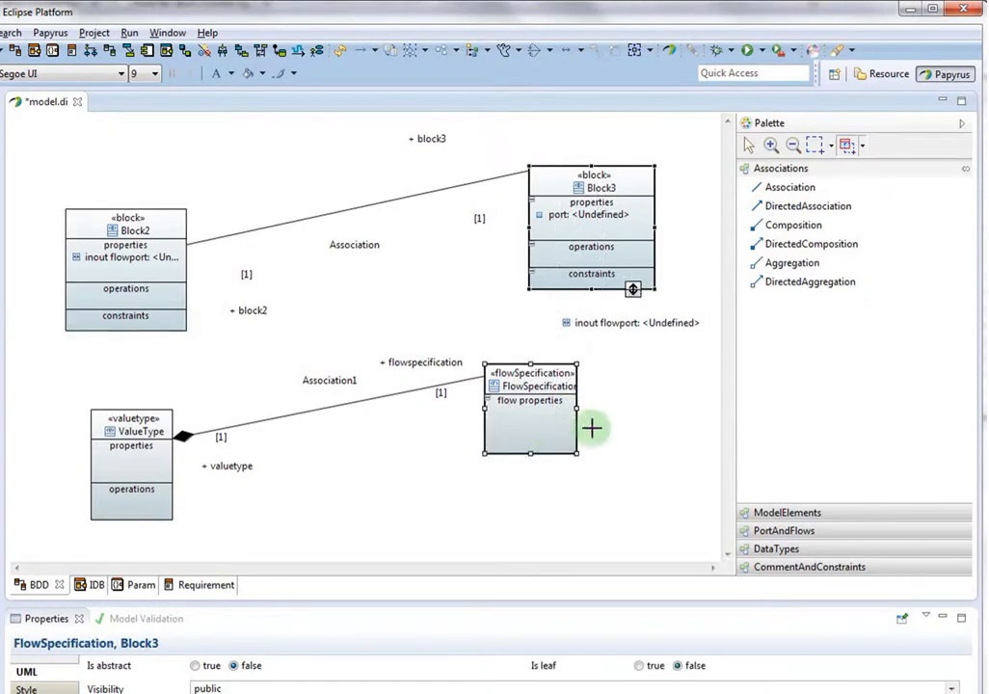
- With Labels only (intersection), select the Association, Association1 and flowspecification labels by partly crossing them
click(866, 147)
click(813, 202)
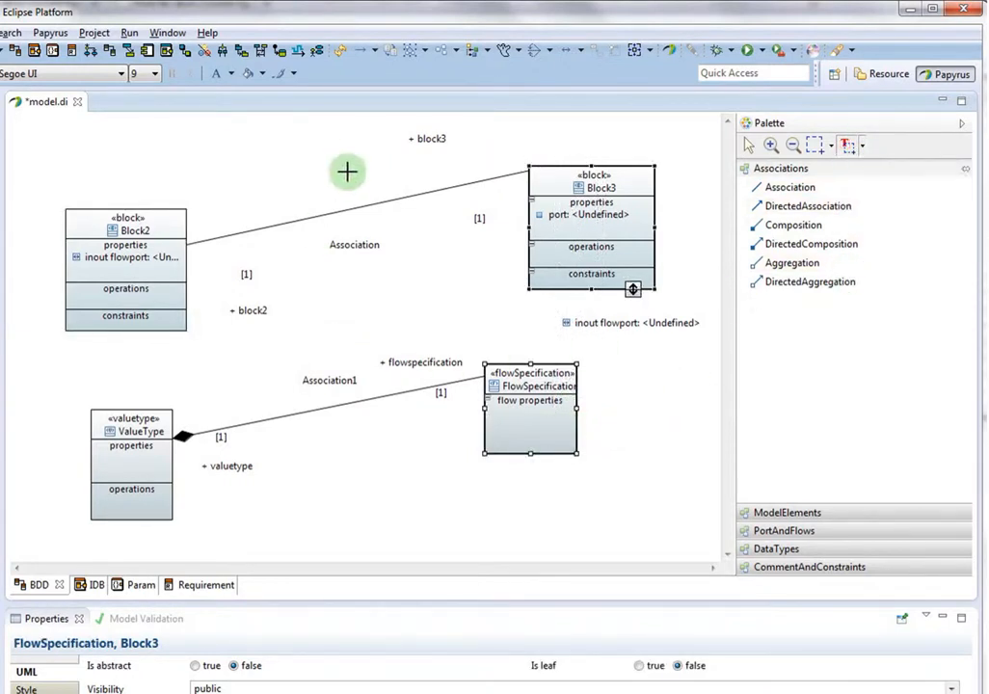
drag(347, 155, 426, 448)
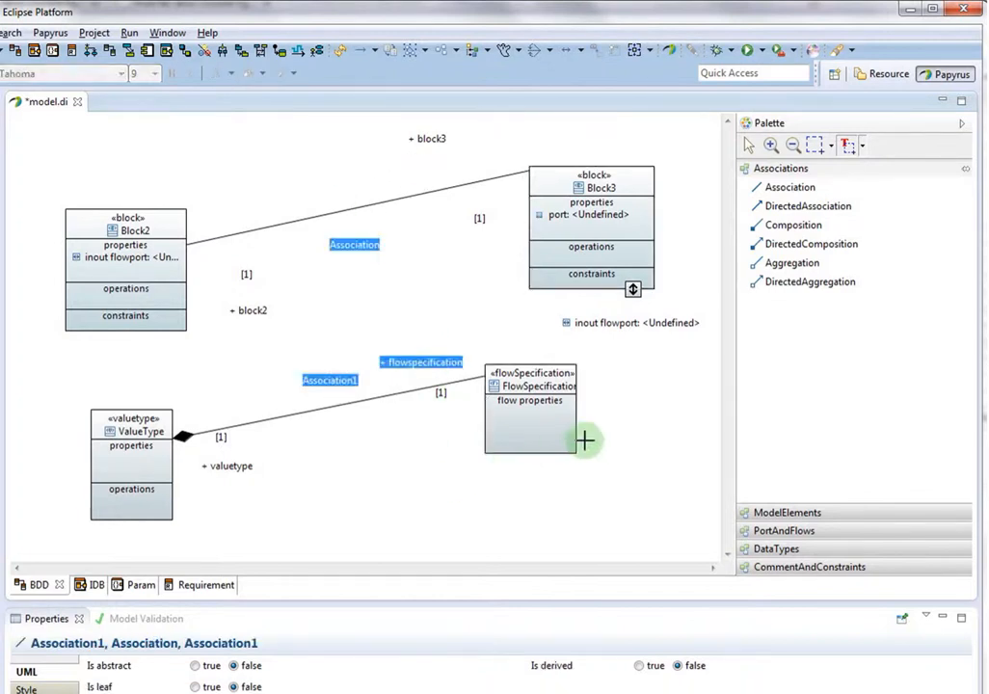
- With the Connections only intersection tool, select the upper association alone, and select both associations by crossing their lines
click(866, 146)
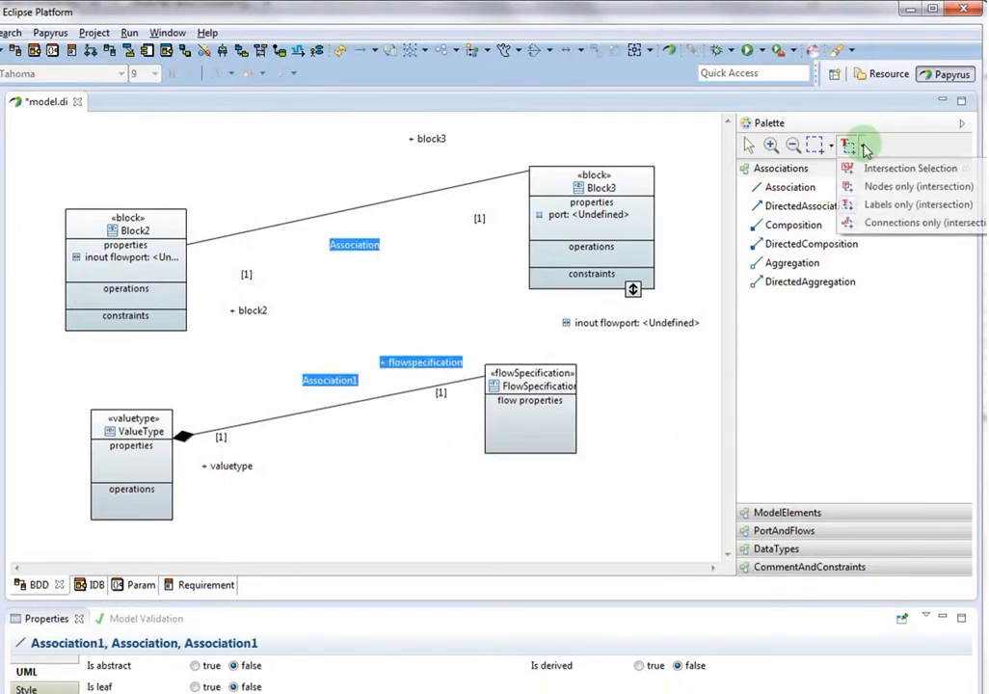
click(878, 223)
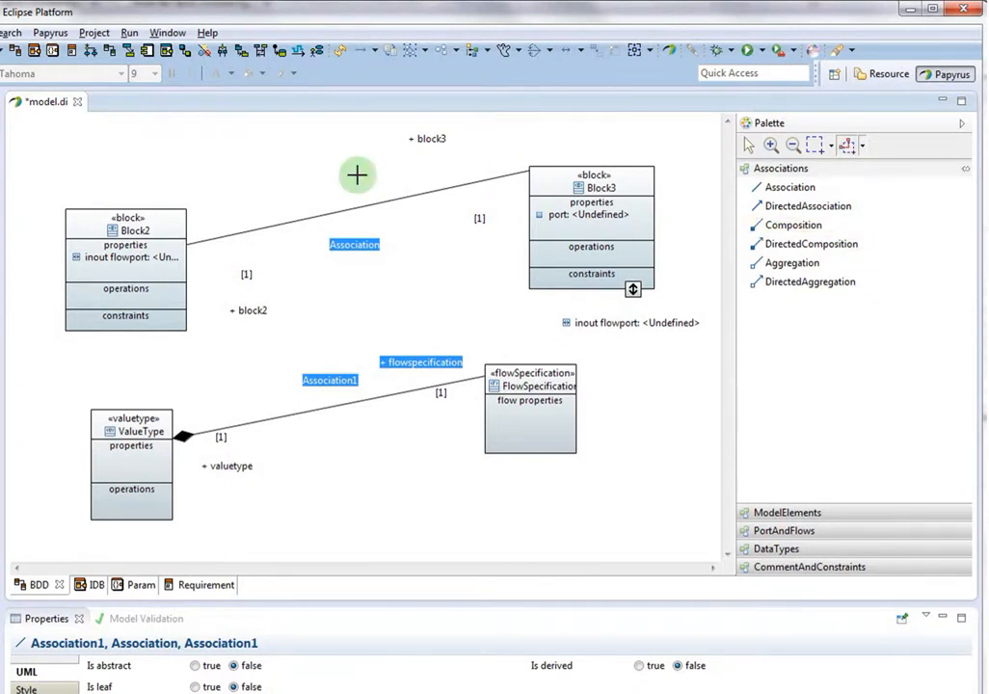
drag(285, 210, 358, 270)
click(262, 218)
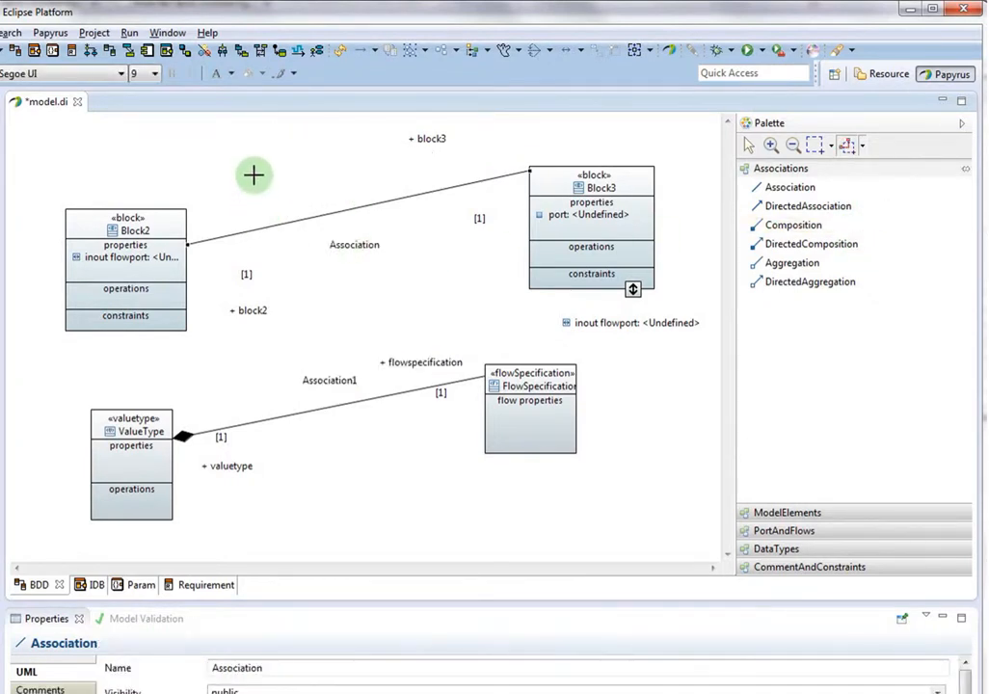
drag(253, 173, 306, 467)
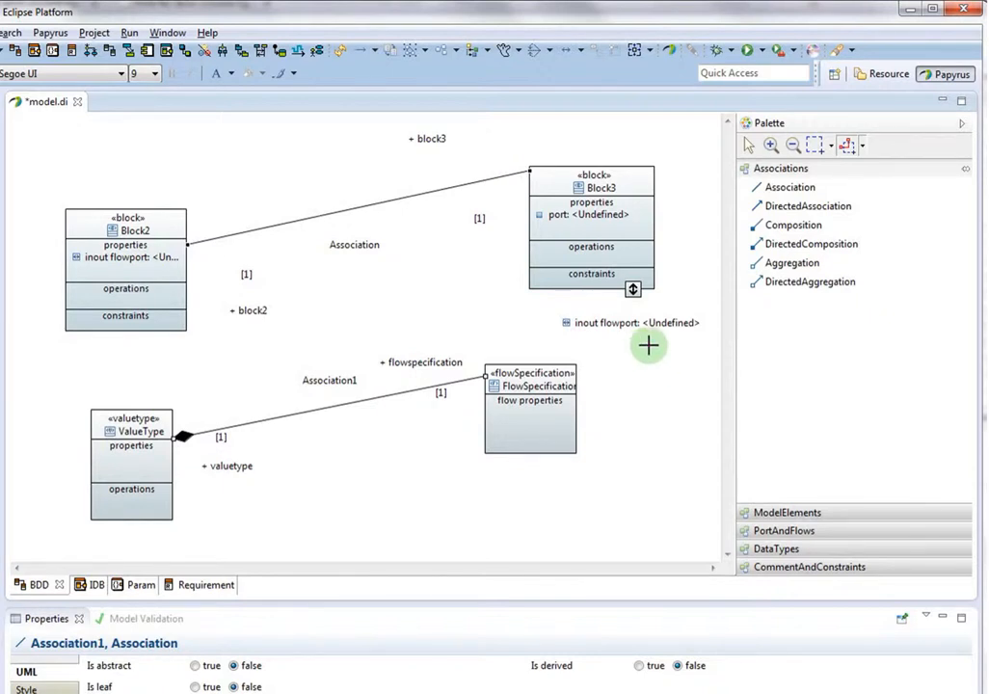
- Select both associations with the Connections only marquee and set their line color to purple
click(863, 148)
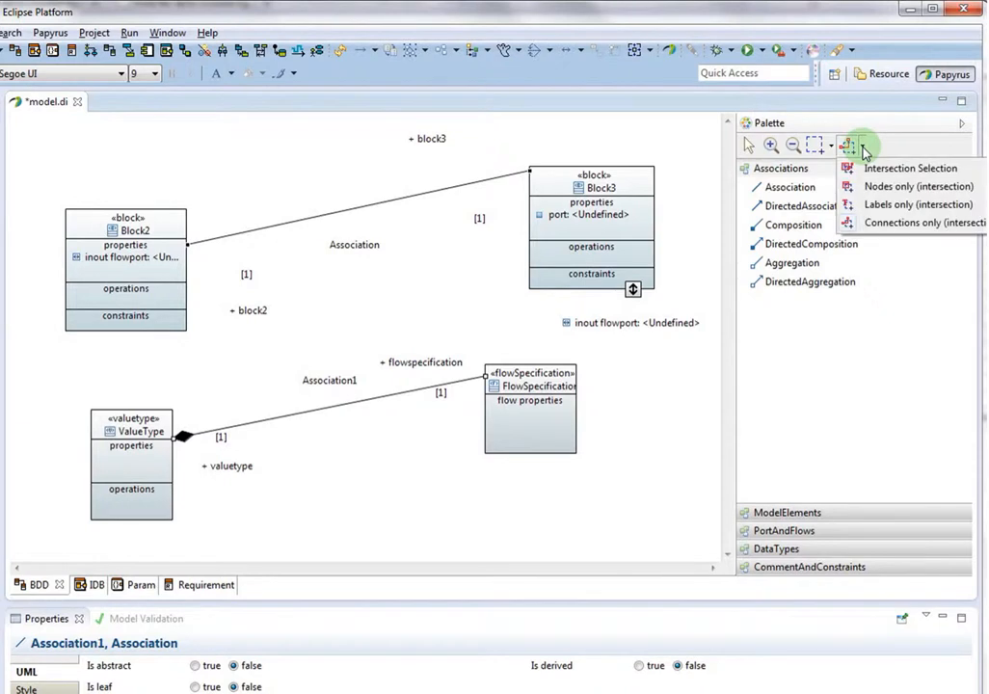
click(832, 147)
click(831, 146)
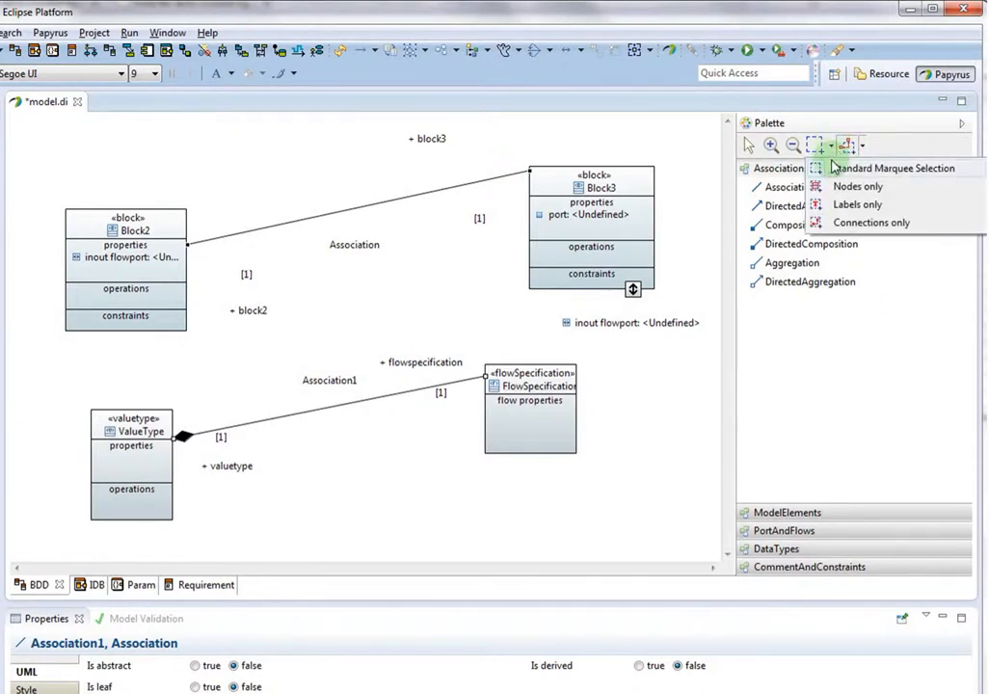
click(821, 224)
drag(151, 129, 624, 503)
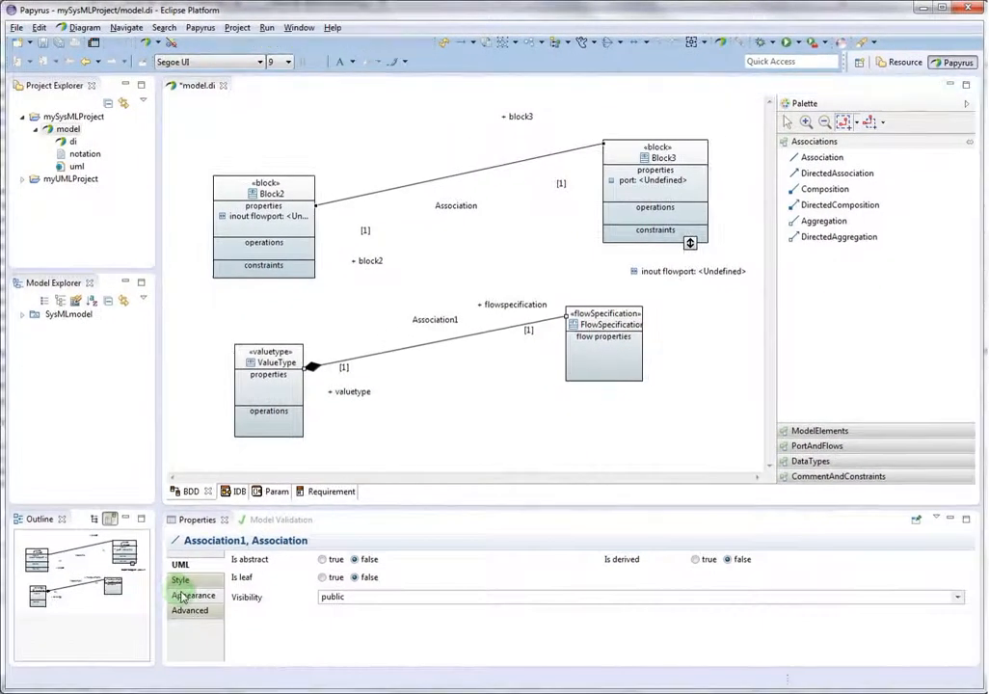
click(182, 597)
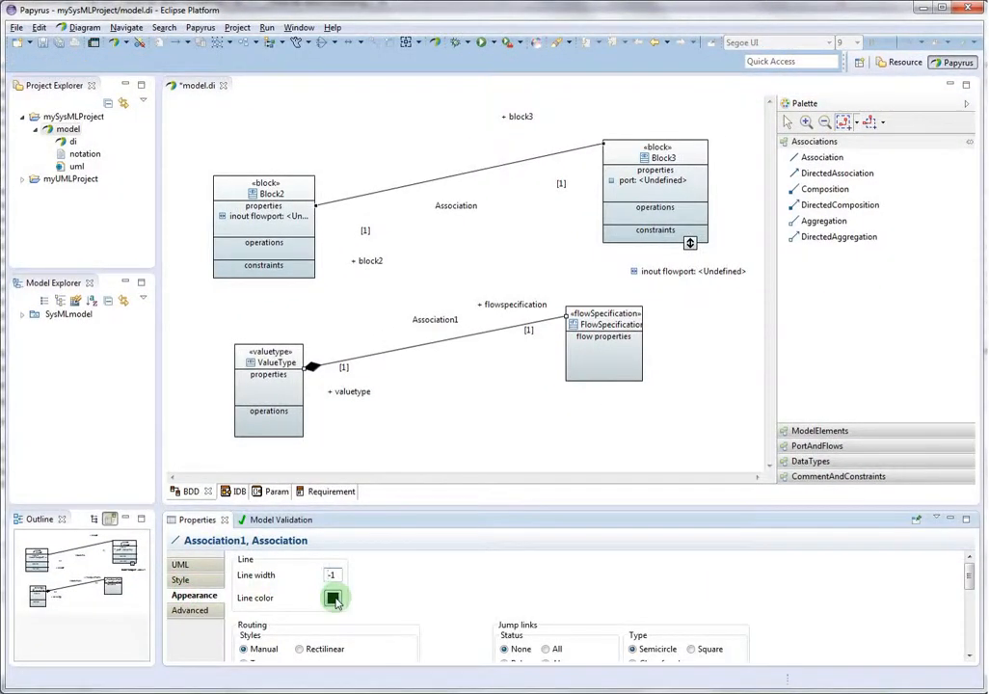
click(334, 598)
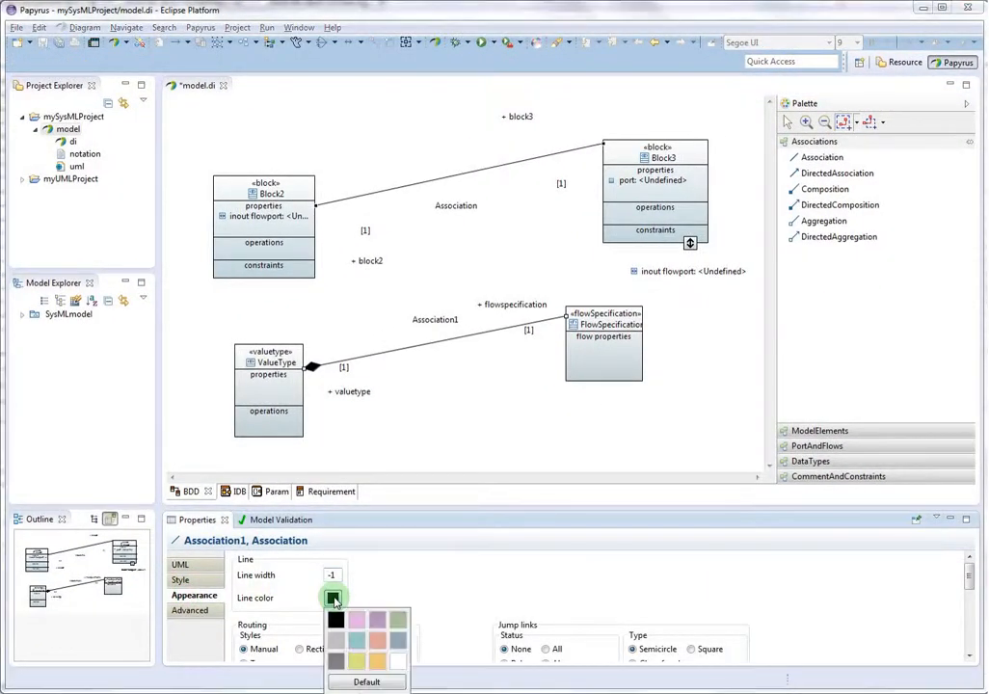
click(377, 625)
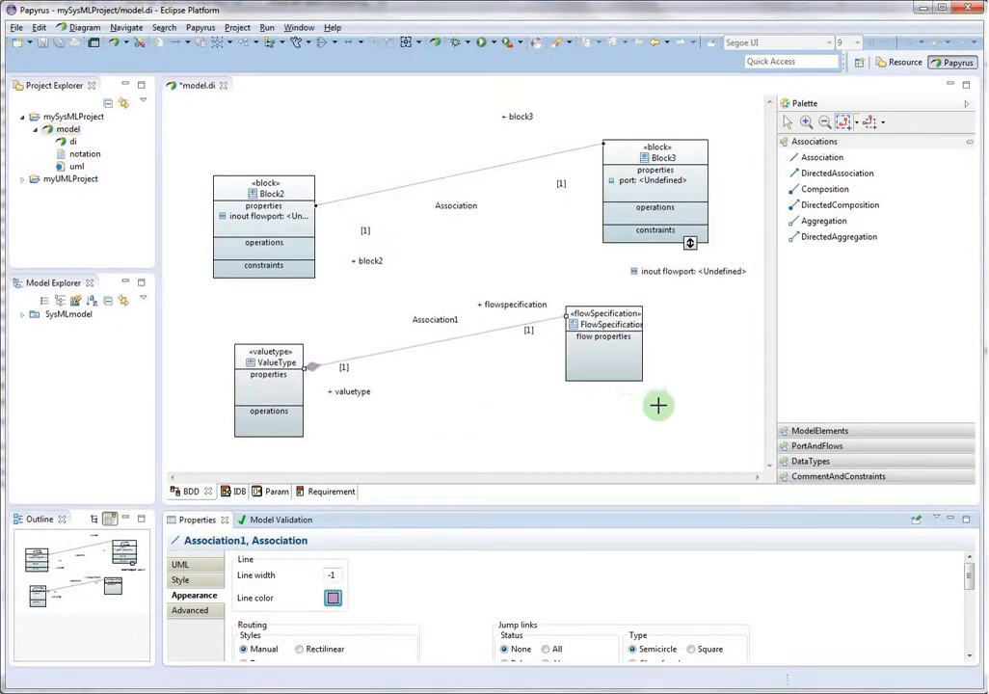
- Select Block3 and its flow port with the Nodes only marquee, and set their fill color to pink
click(860, 121)
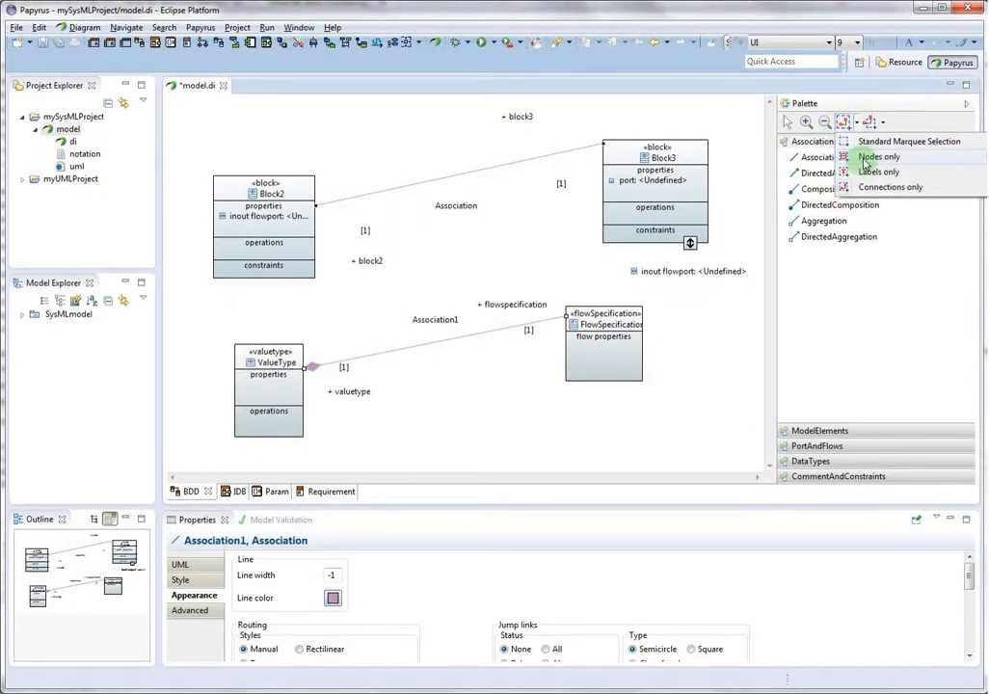
click(866, 157)
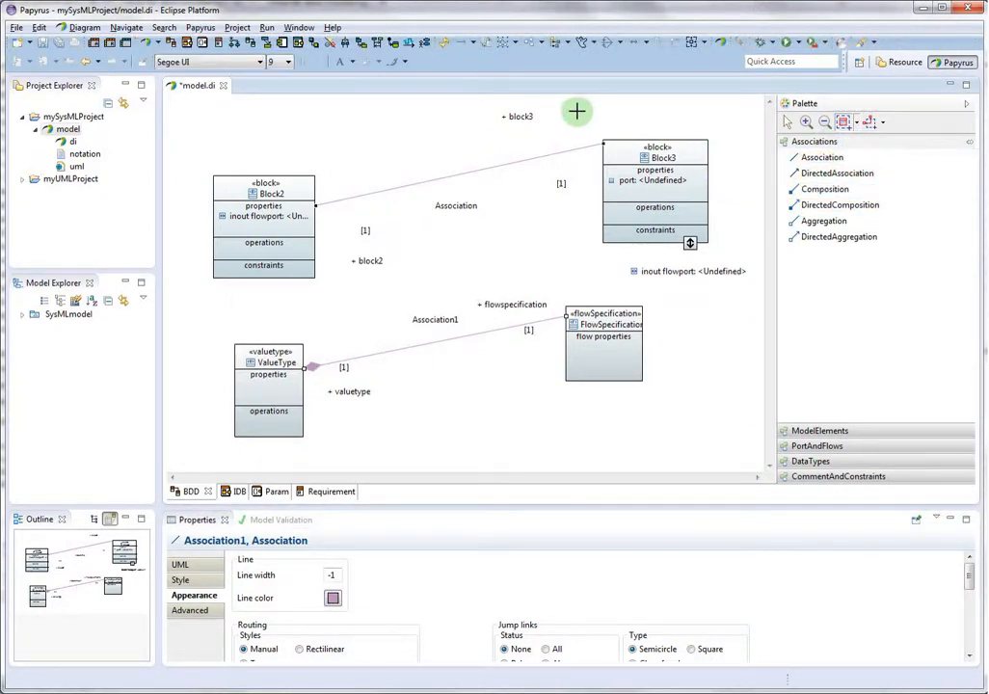
drag(576, 111, 728, 424)
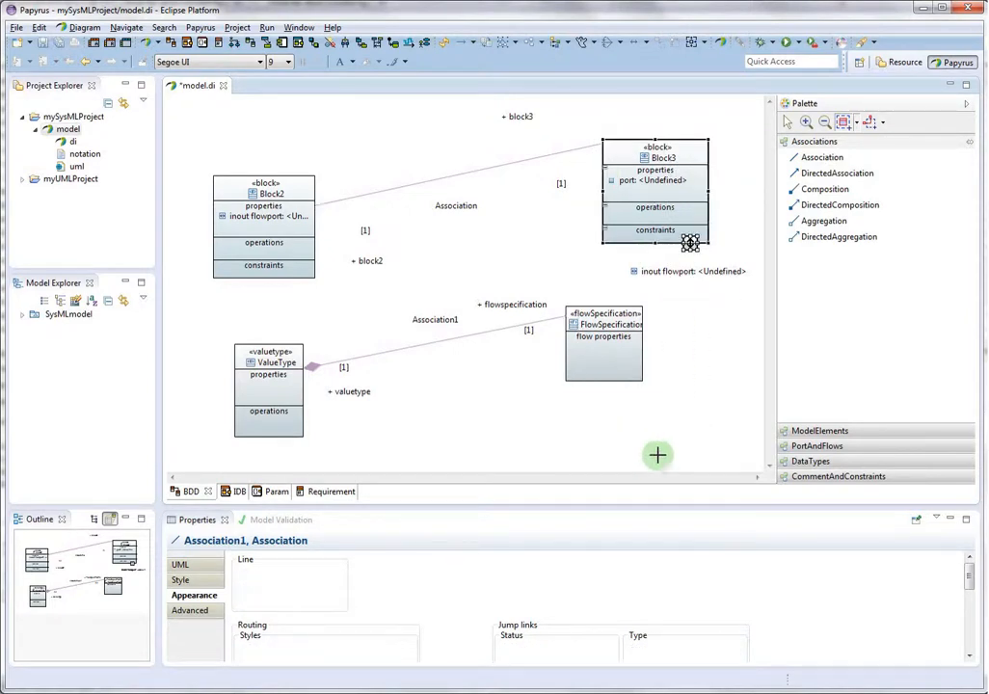
click(333, 576)
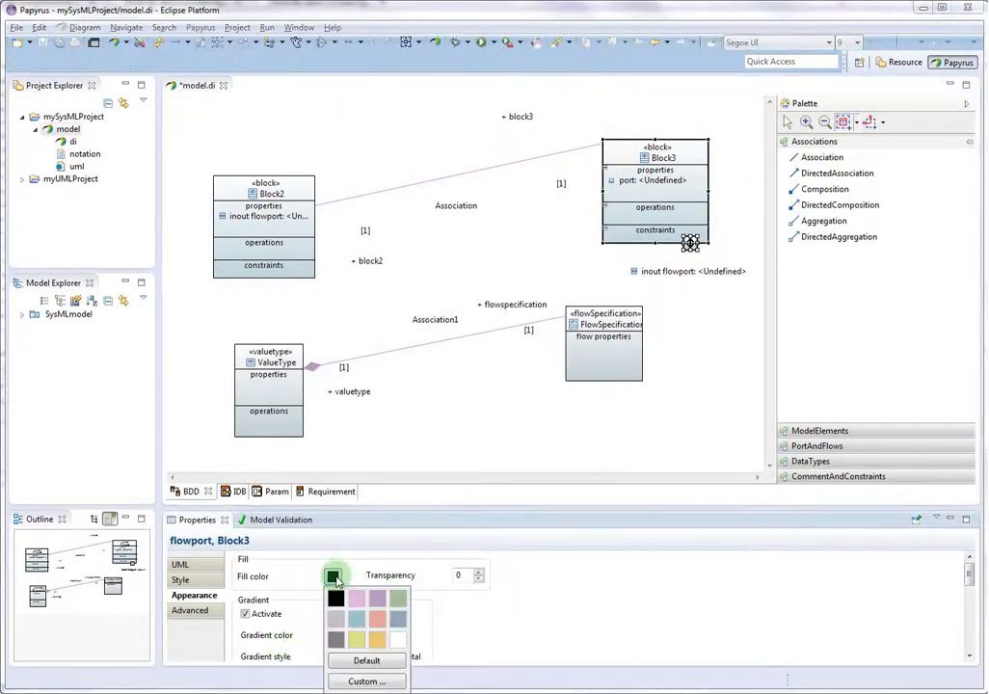
click(357, 600)
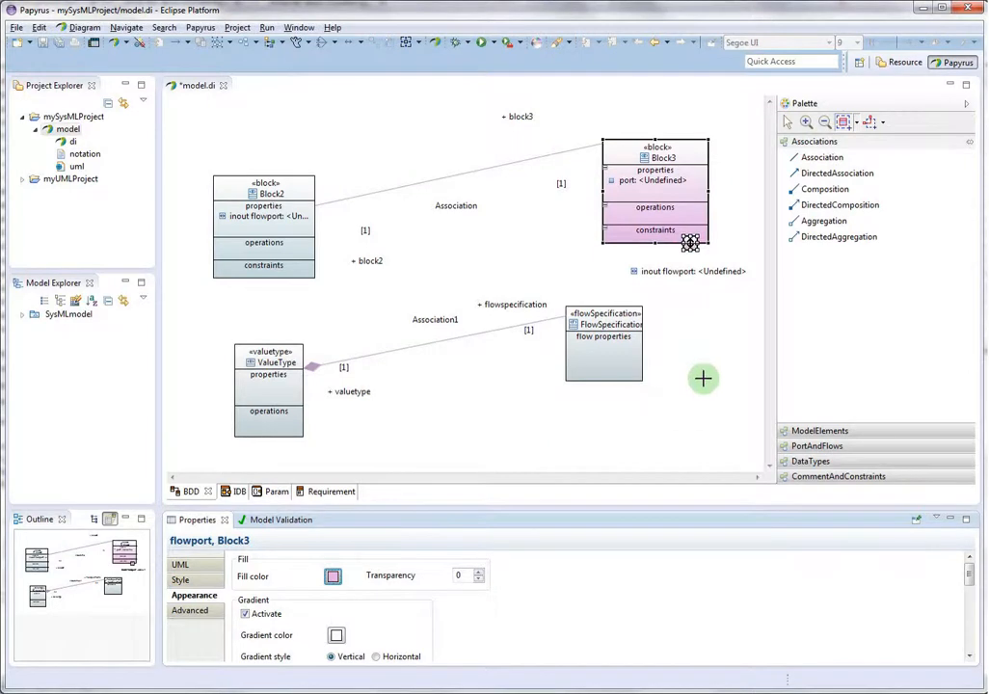
click(666, 414)
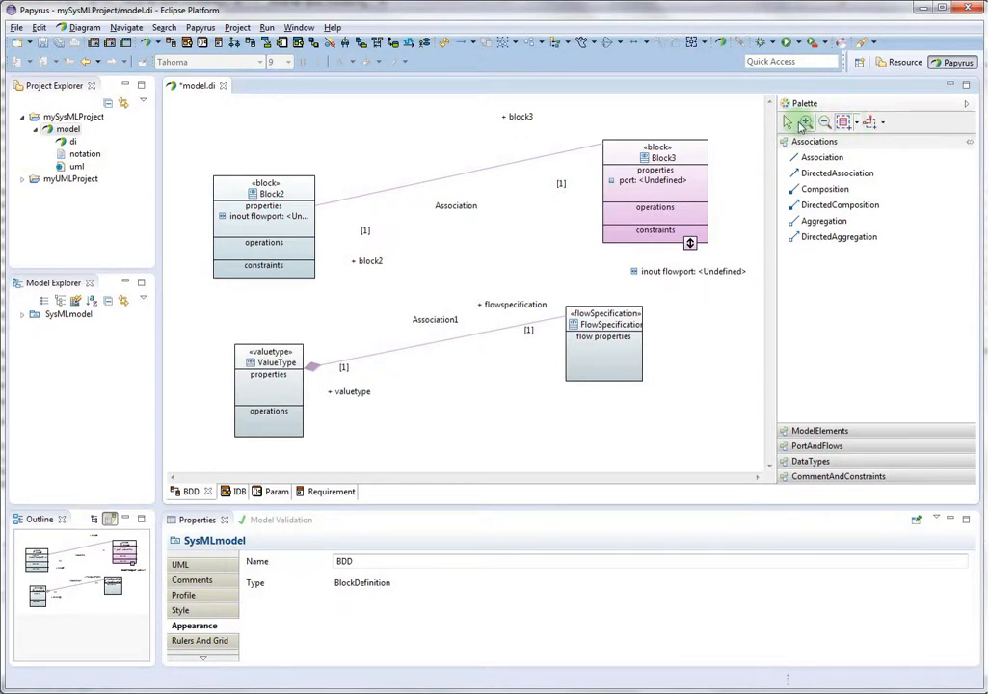
- With Labels only (intersection), select the Association, block2, Association1, flowspecification and three nearby [1] labels, and move them upward together
click(845, 121)
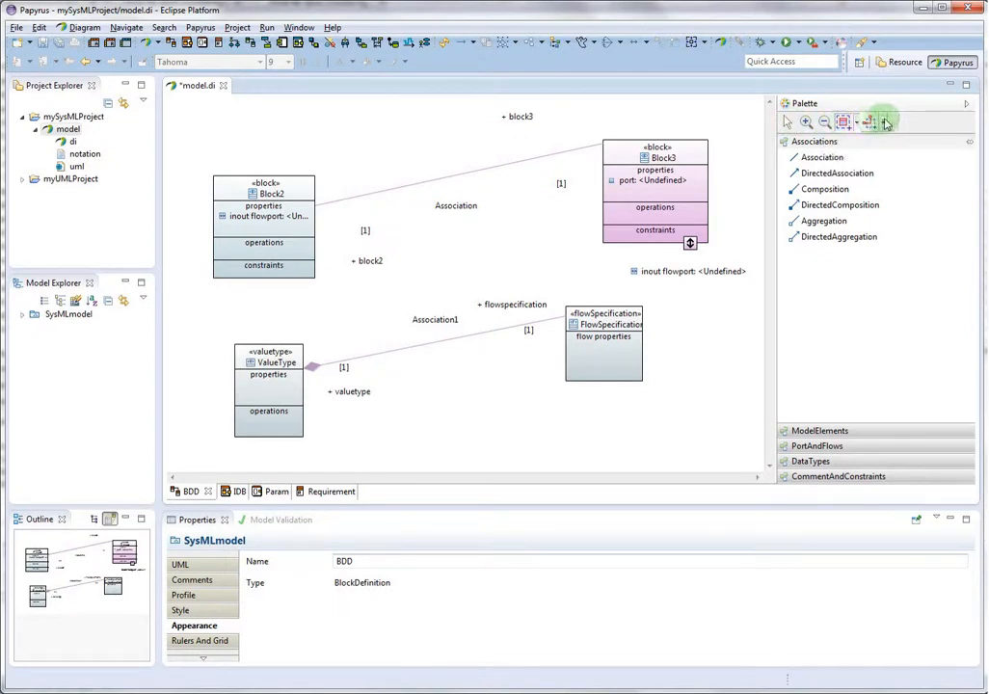
click(884, 122)
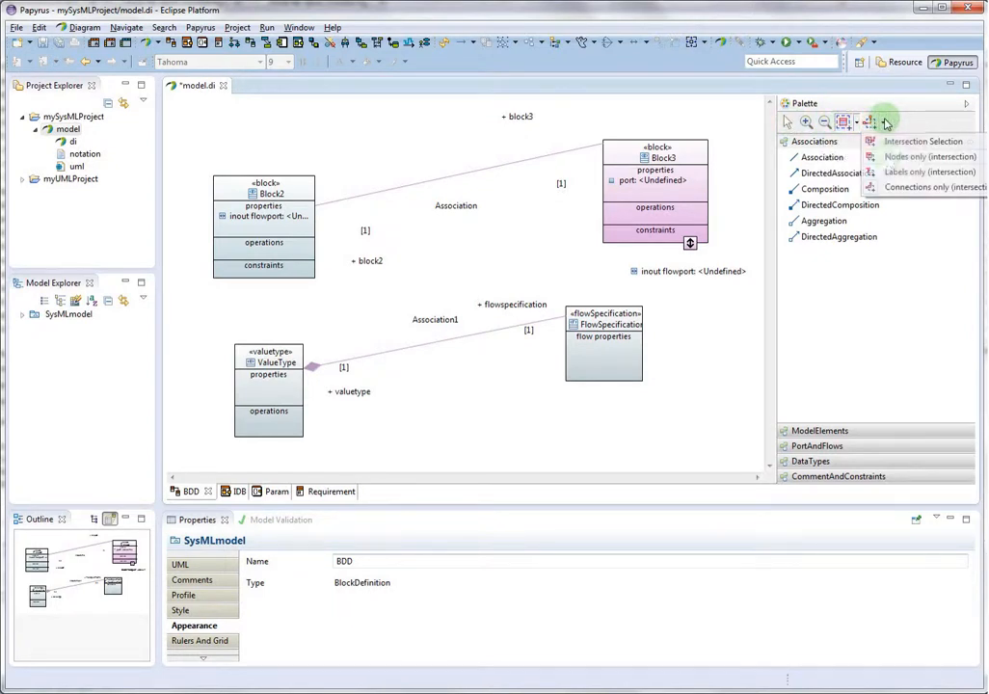
click(890, 171)
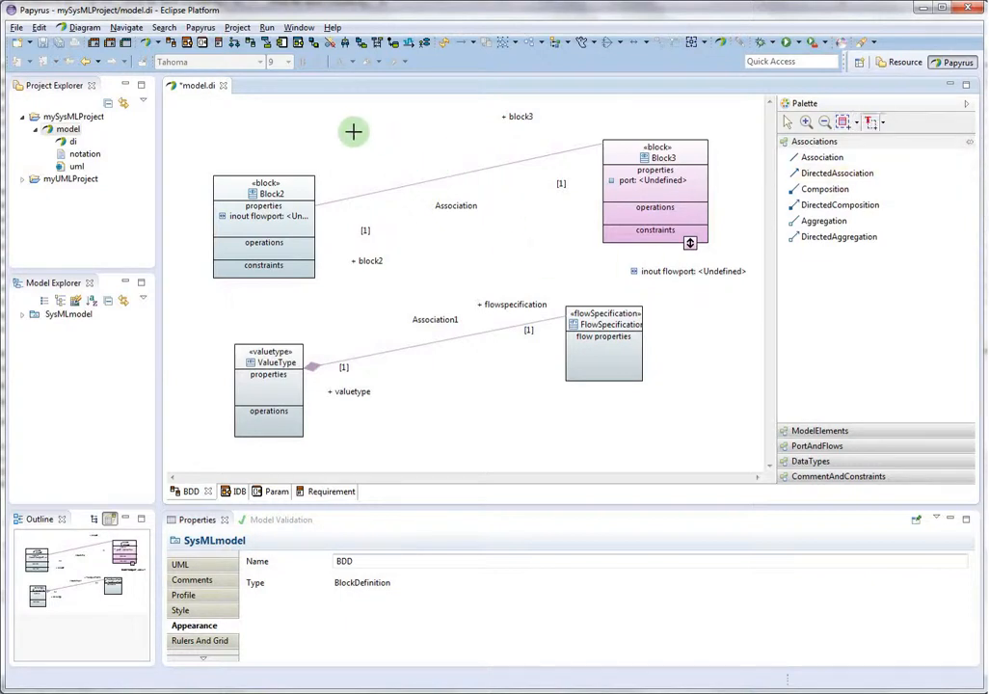
drag(345, 124, 523, 371)
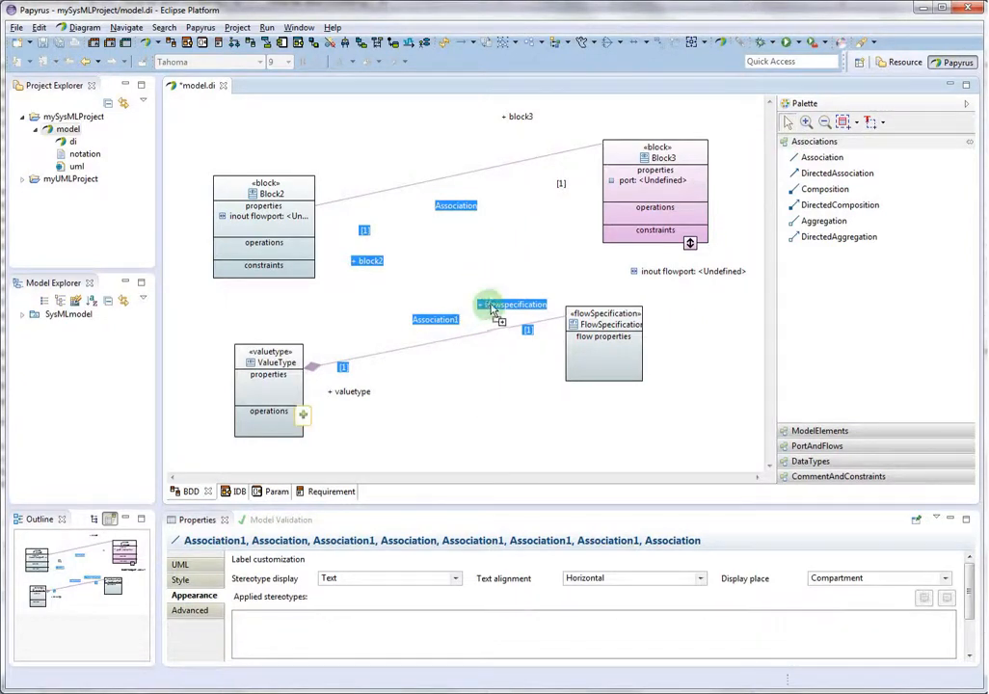
drag(491, 309, 502, 245)
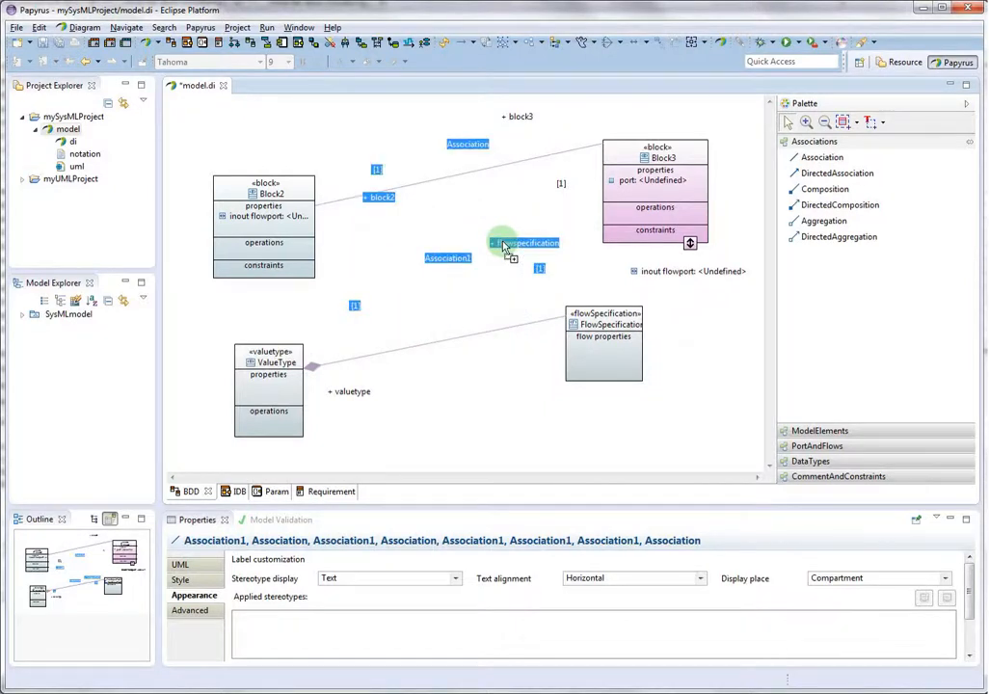
click(465, 383)
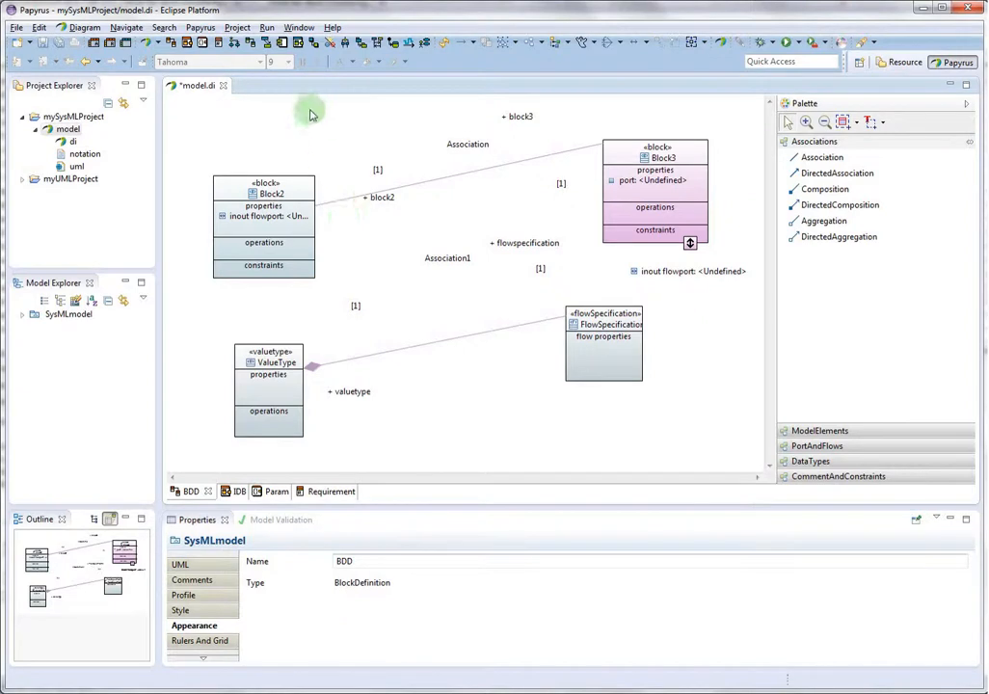
- With Labels only (intersection), select the Association, block2, Association1, flowspecification and two nearby [1] labels, and move them back down together
drag(312, 106, 578, 315)
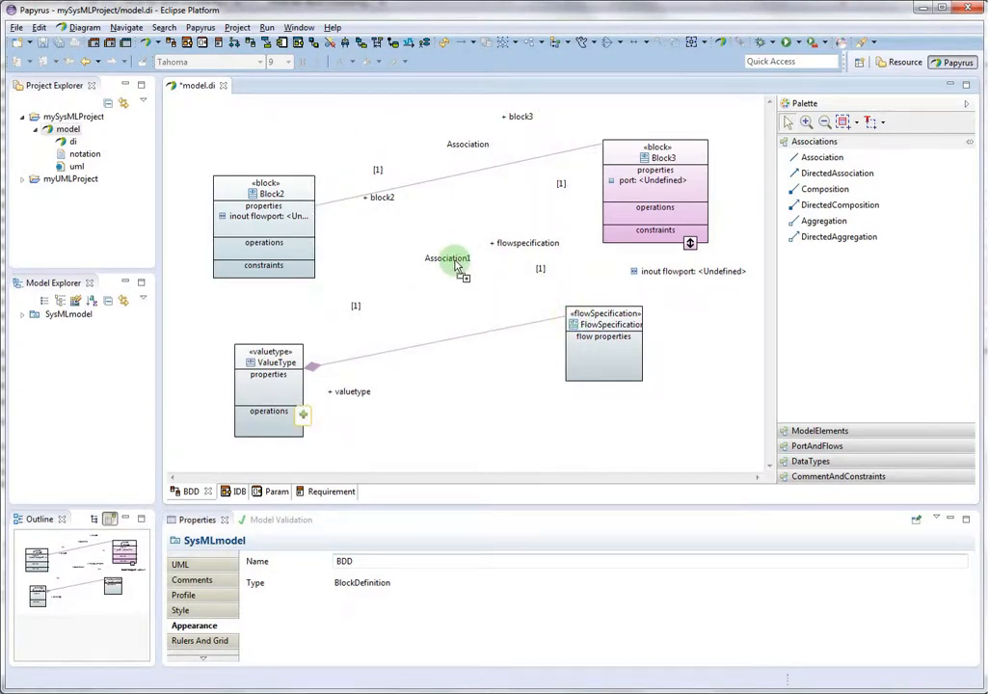
click(847, 123)
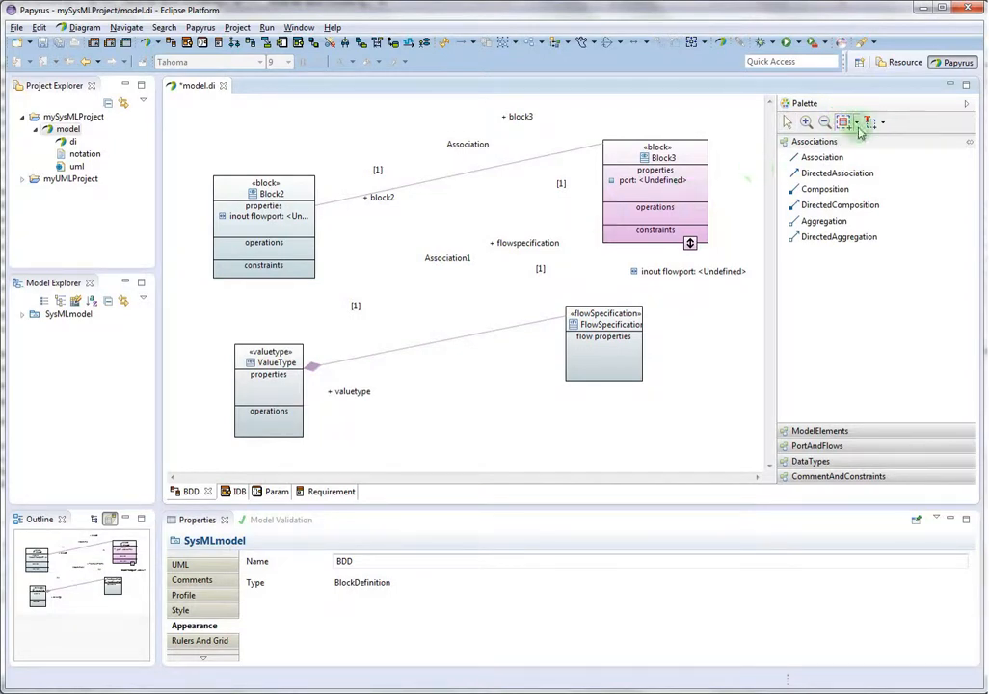
drag(377, 126, 533, 332)
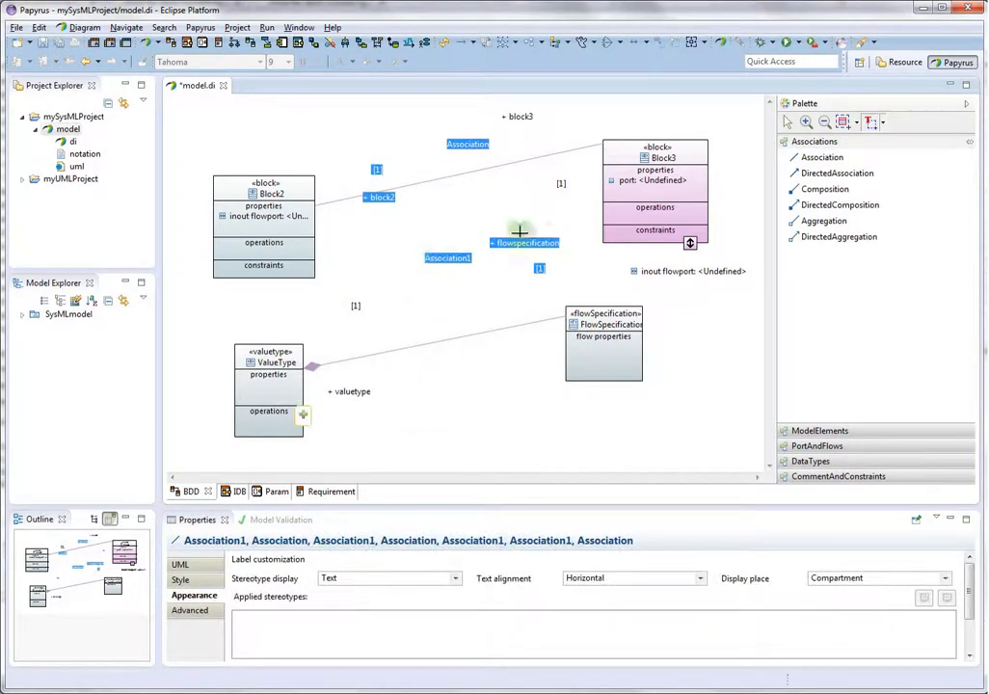
click(788, 122)
drag(448, 258, 450, 331)
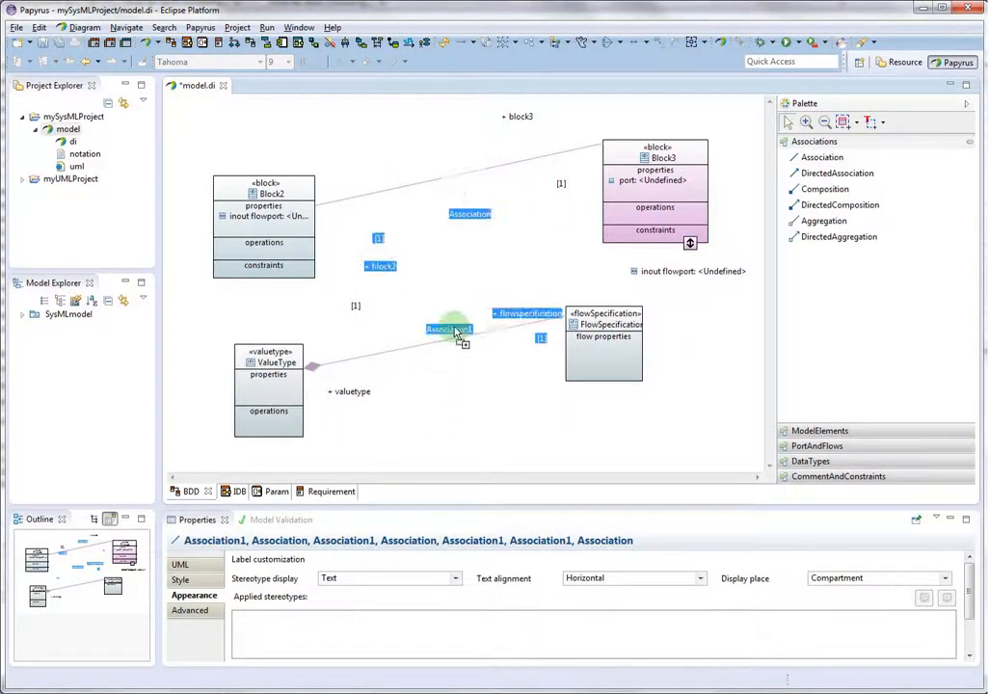
click(477, 390)
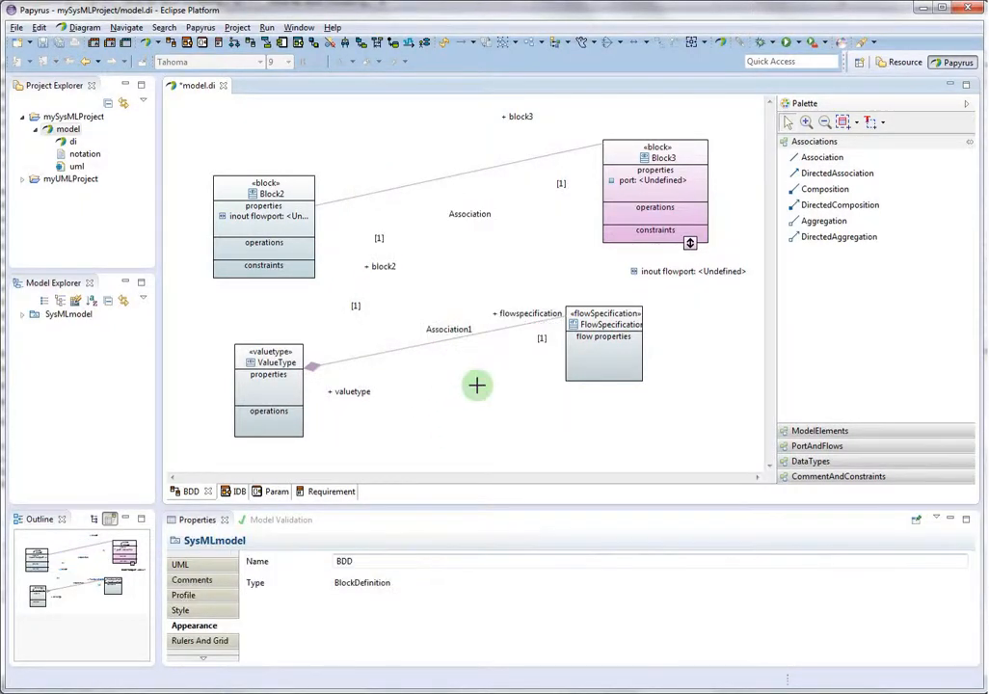